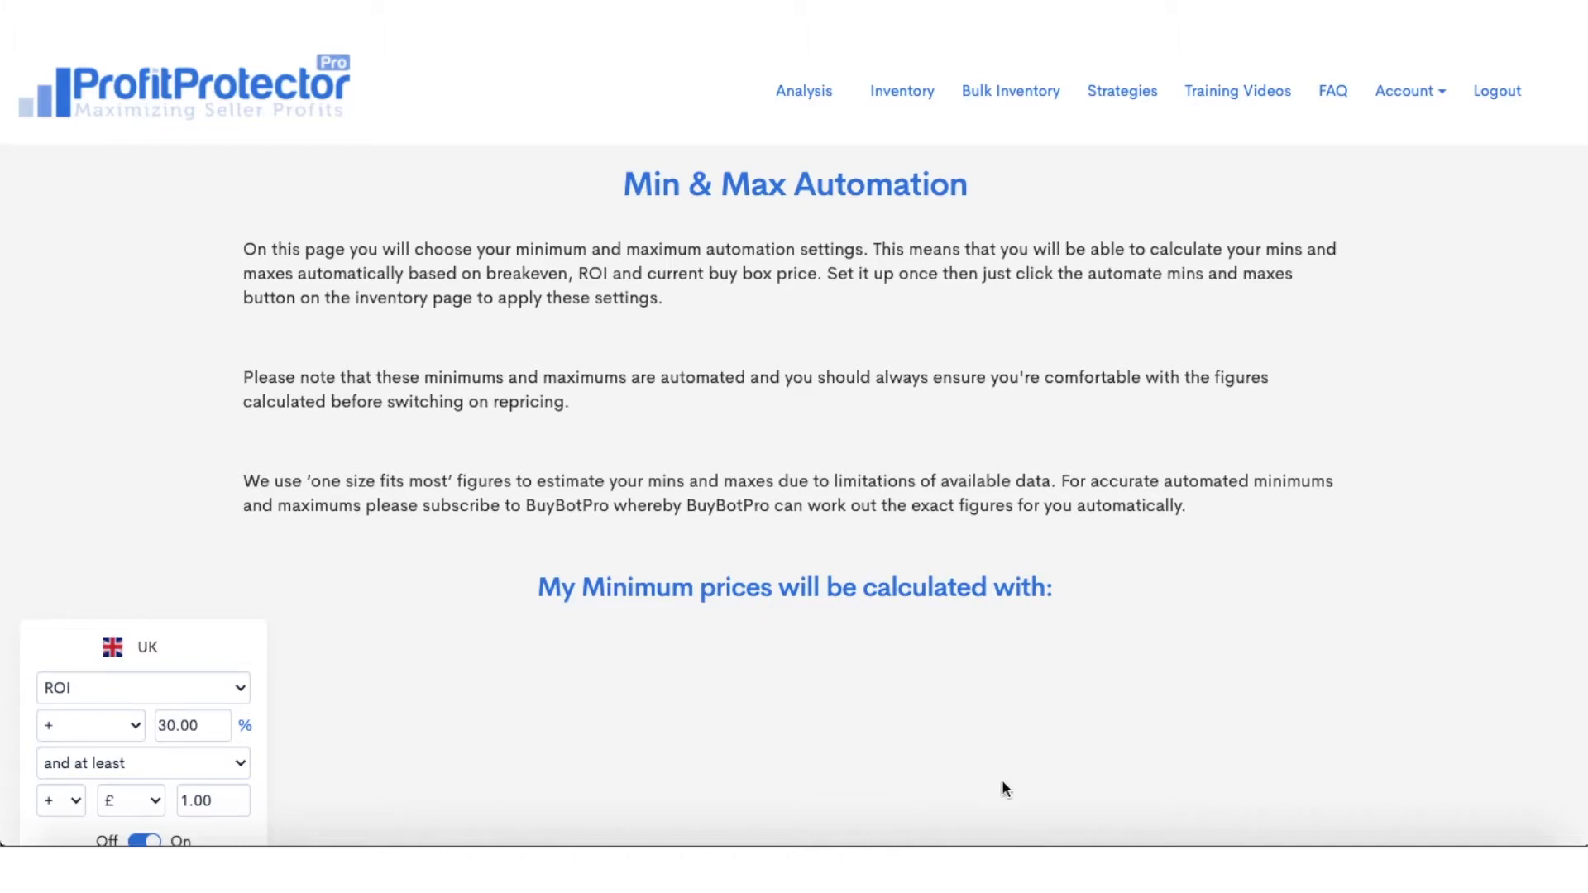
# - Browse the account settings pages and scroll down to the Minimum prices UK card
pyautogui.scroll(-4, 1003, 785)
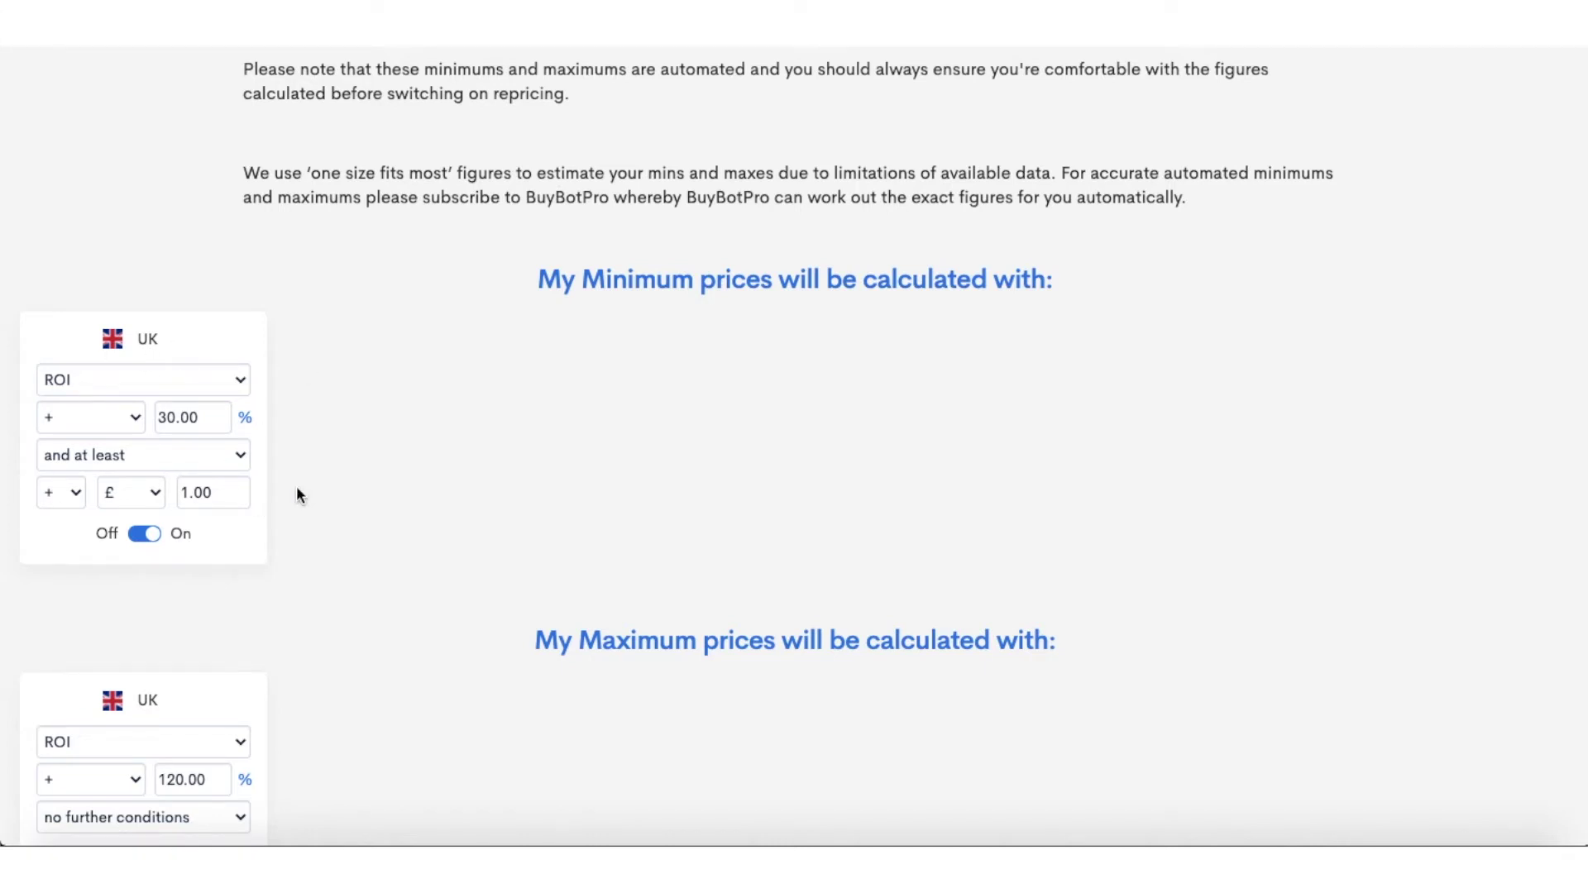
pyautogui.scroll(4, 900, 488)
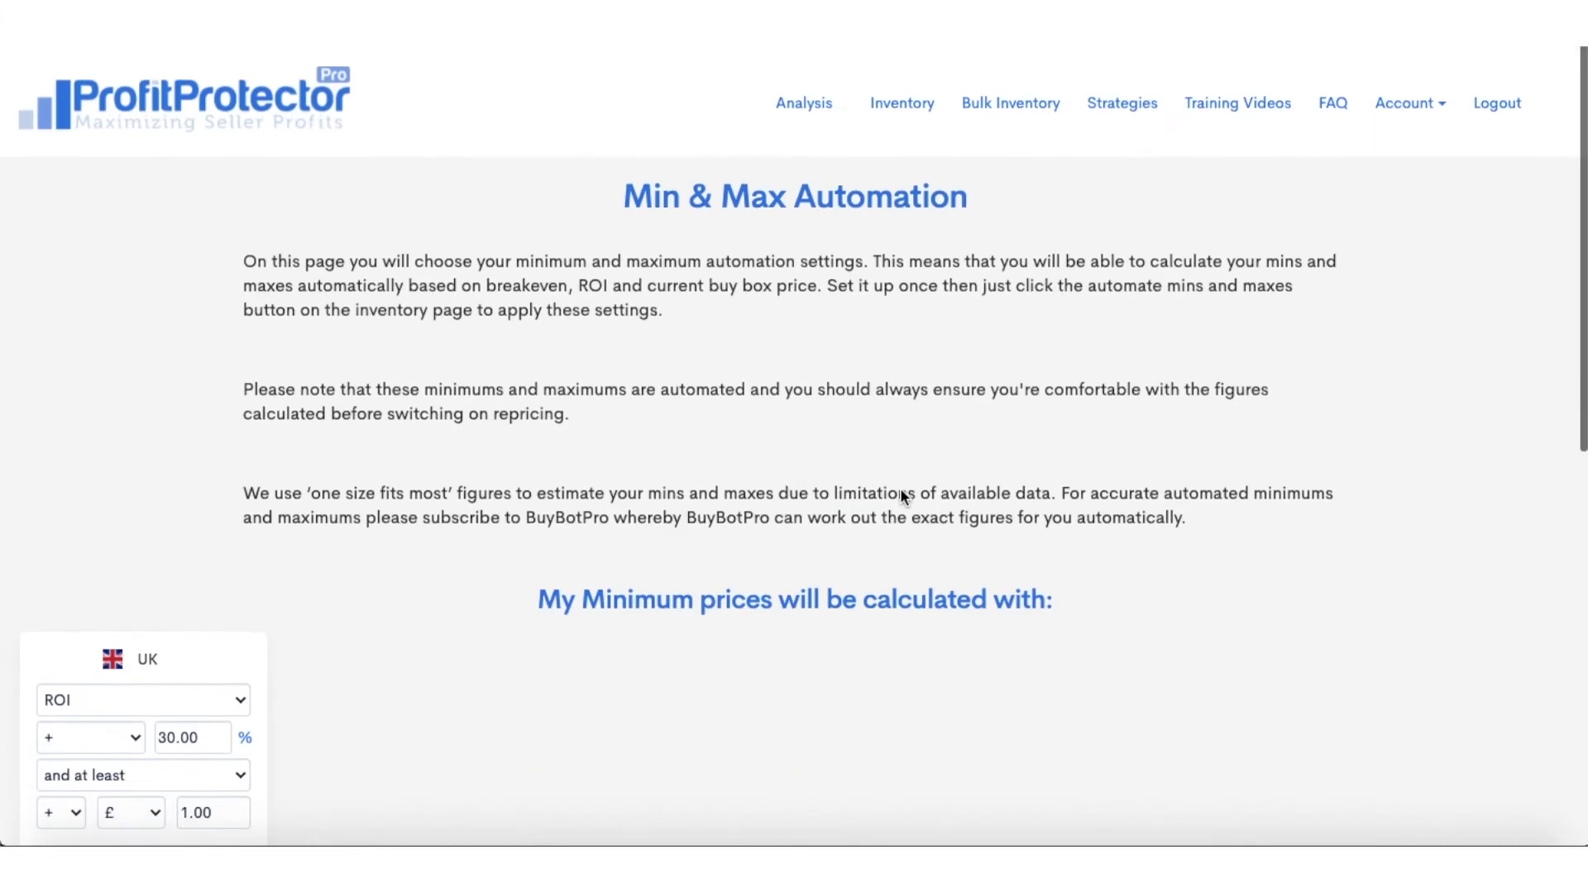
pyautogui.click(1425, 99)
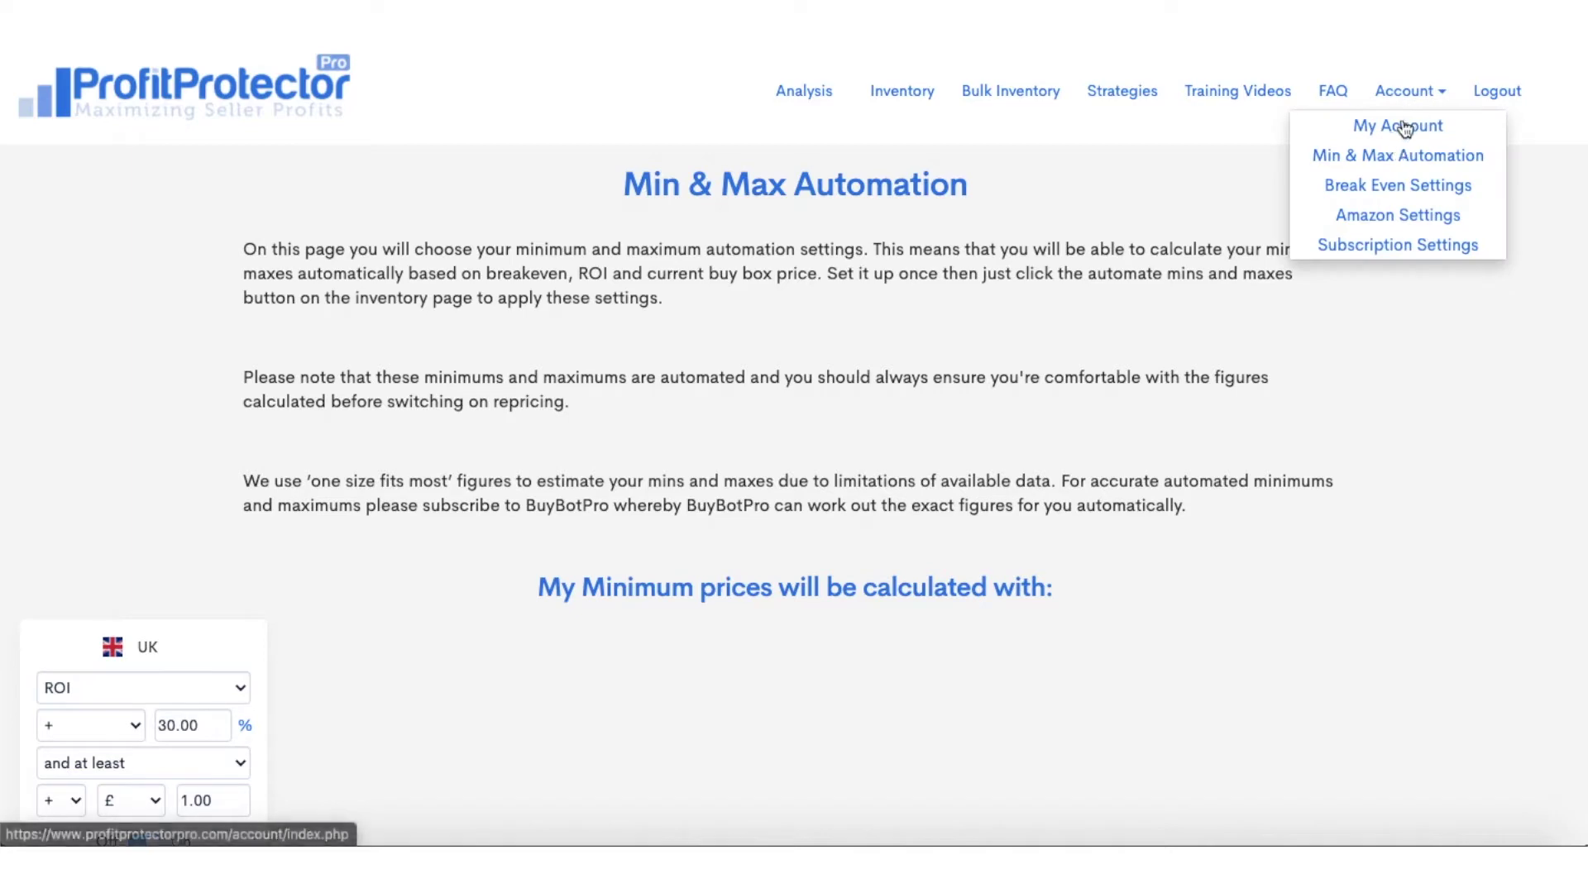
pyautogui.scroll(-5, 1254, 654)
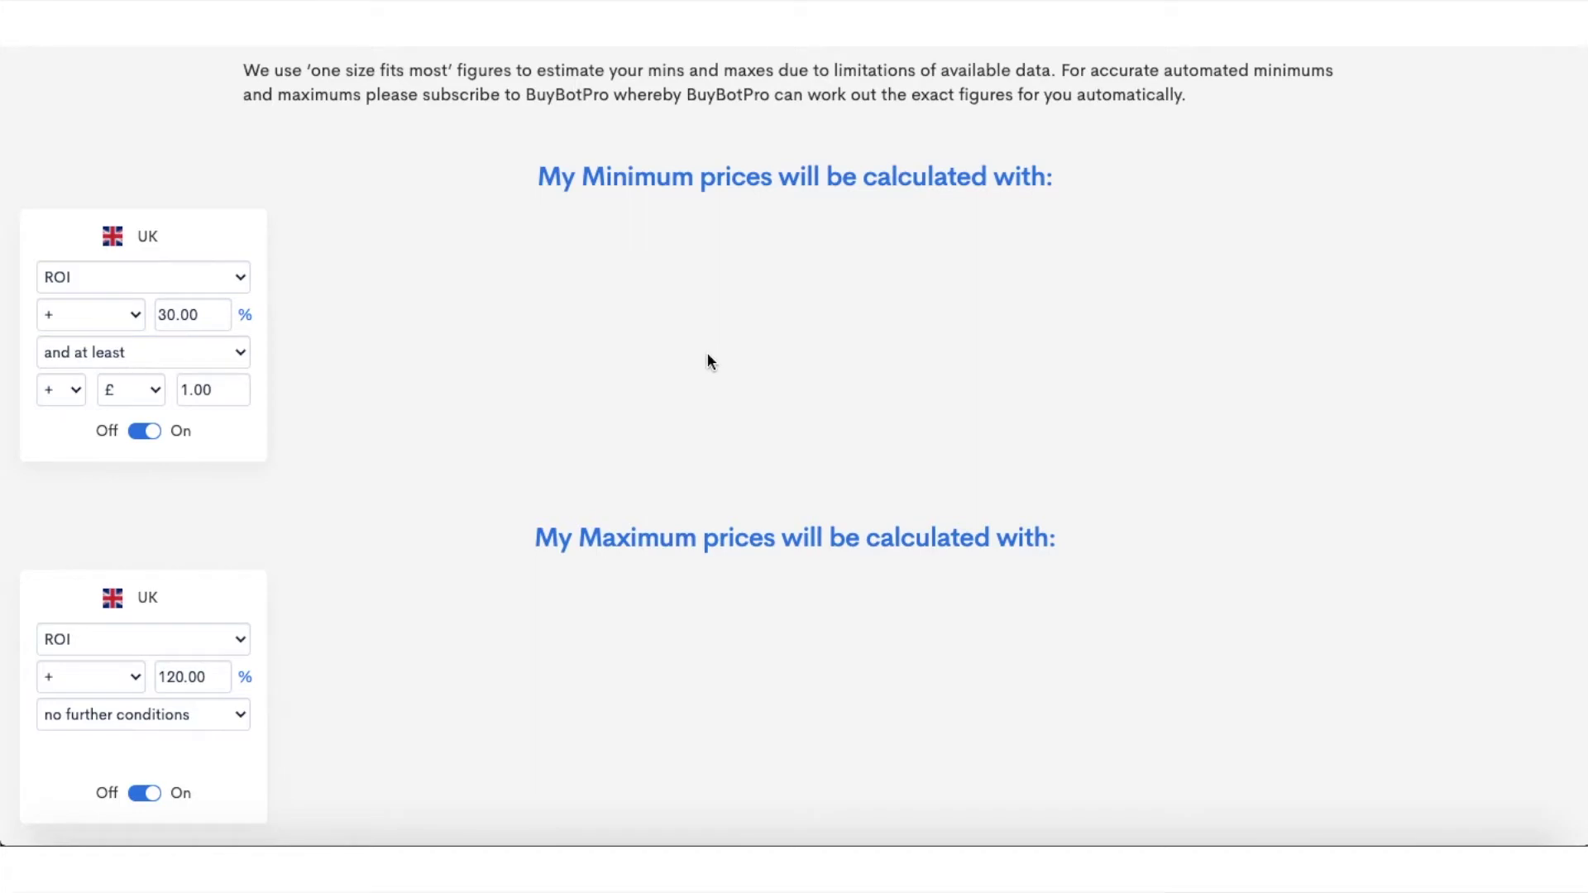
pyautogui.scroll(5, 707, 356)
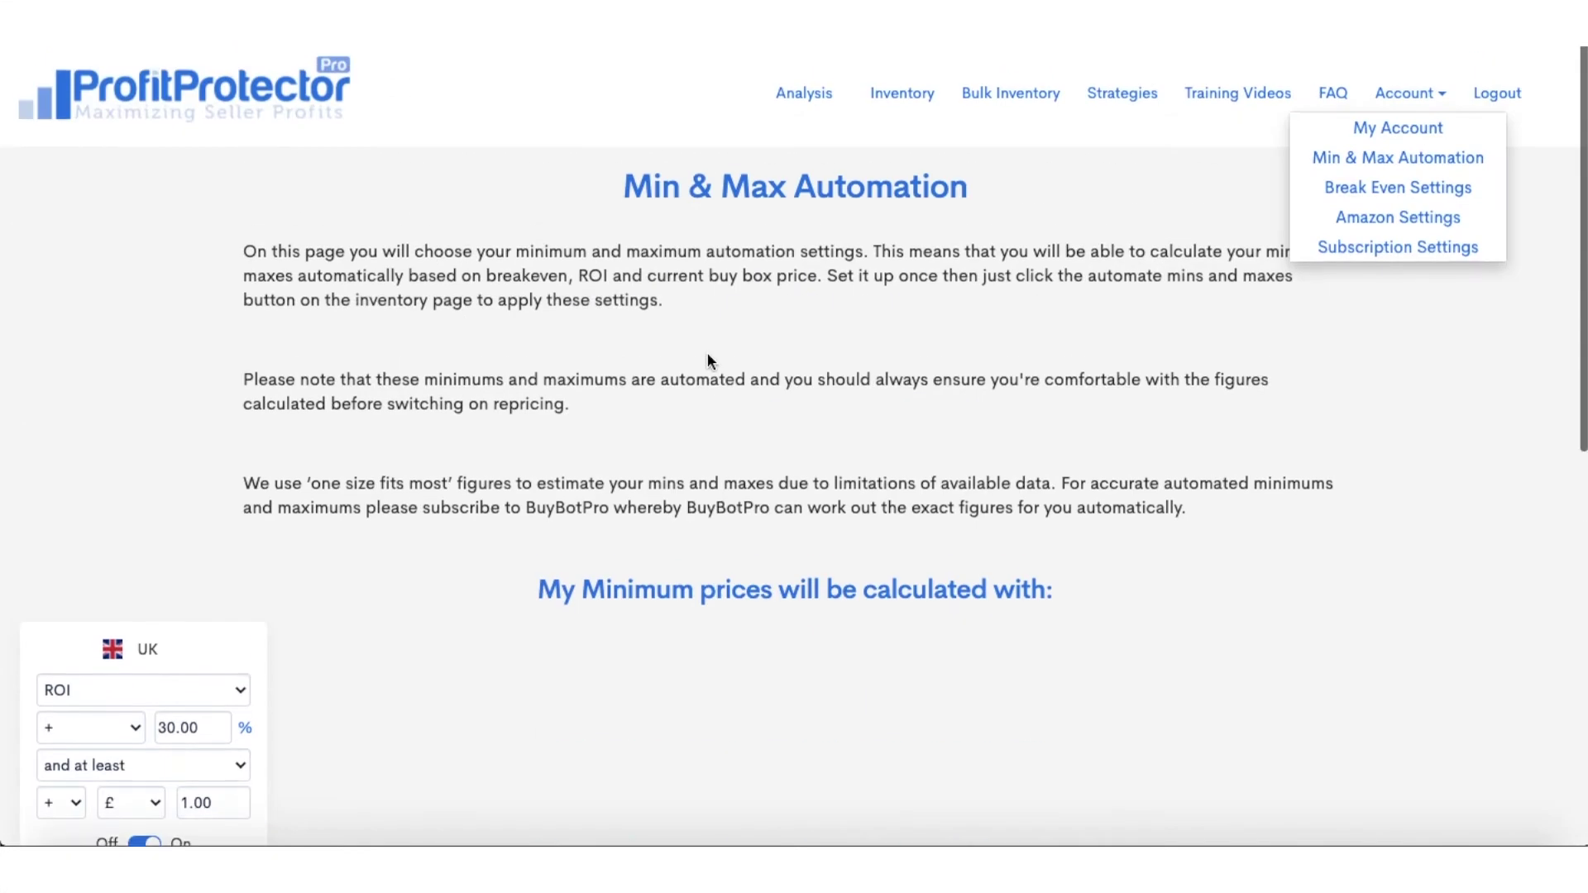
pyautogui.scroll(-3, 707, 356)
pyautogui.scroll(2, 707, 356)
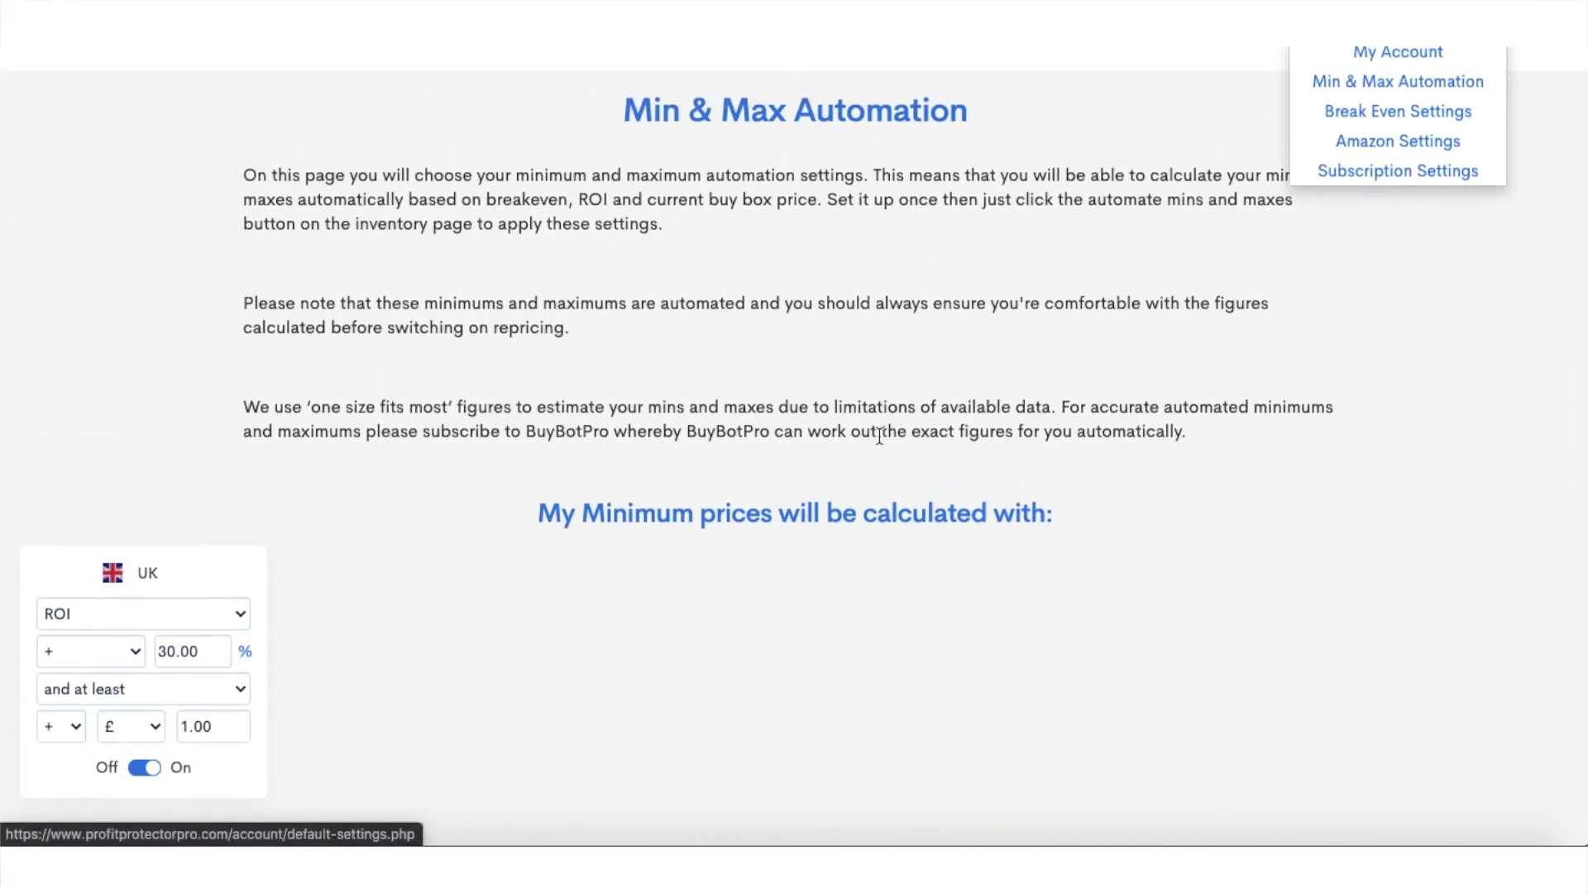
pyautogui.scroll(-2, 880, 436)
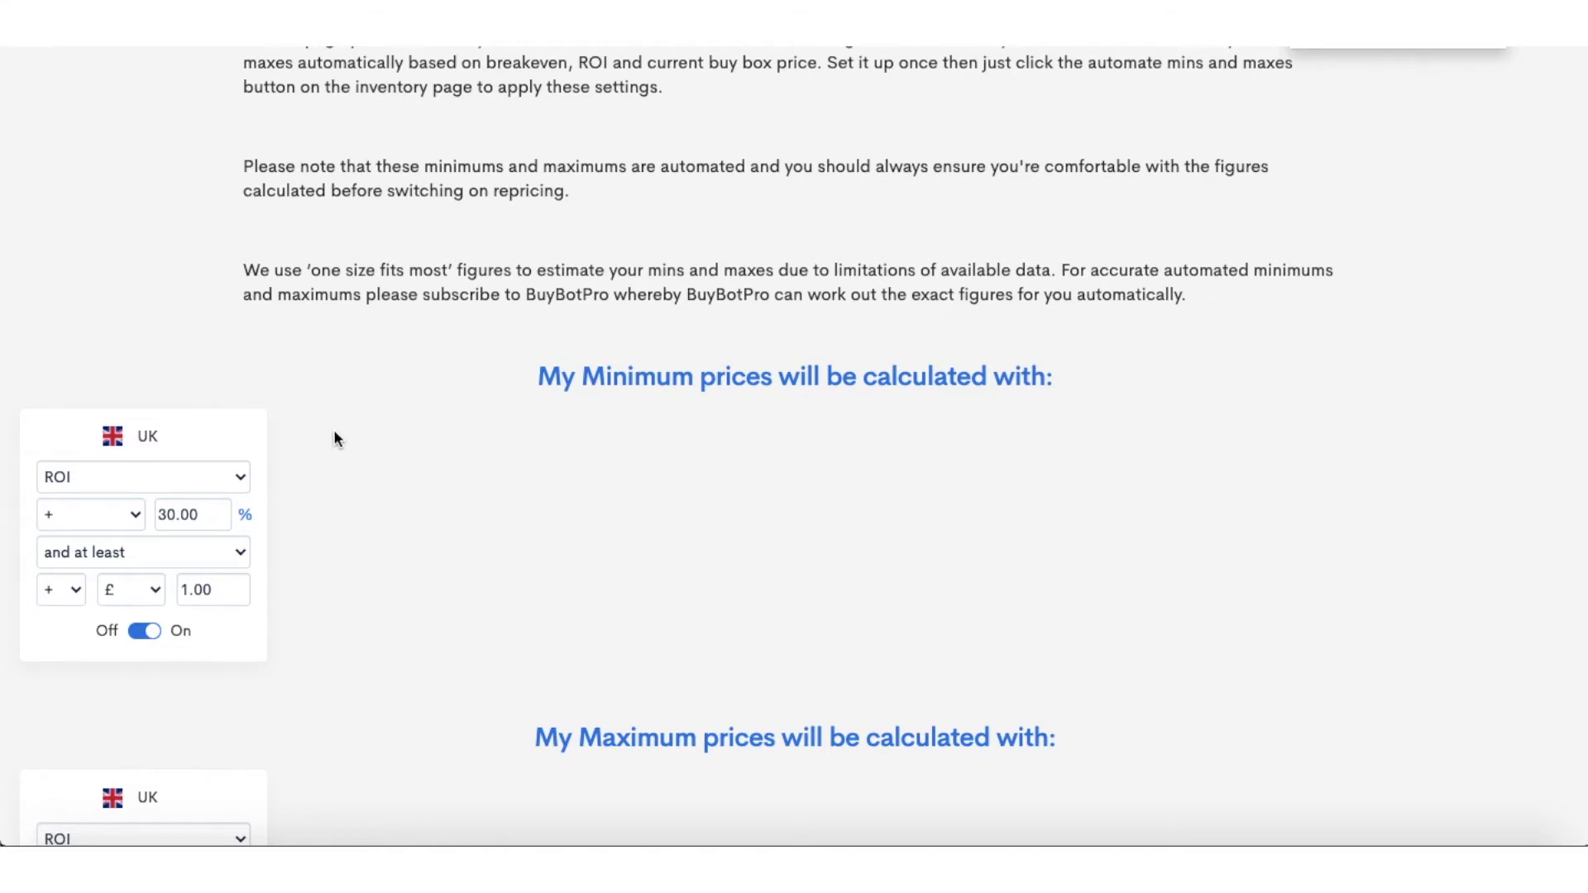
pyautogui.scroll(-3, 334, 437)
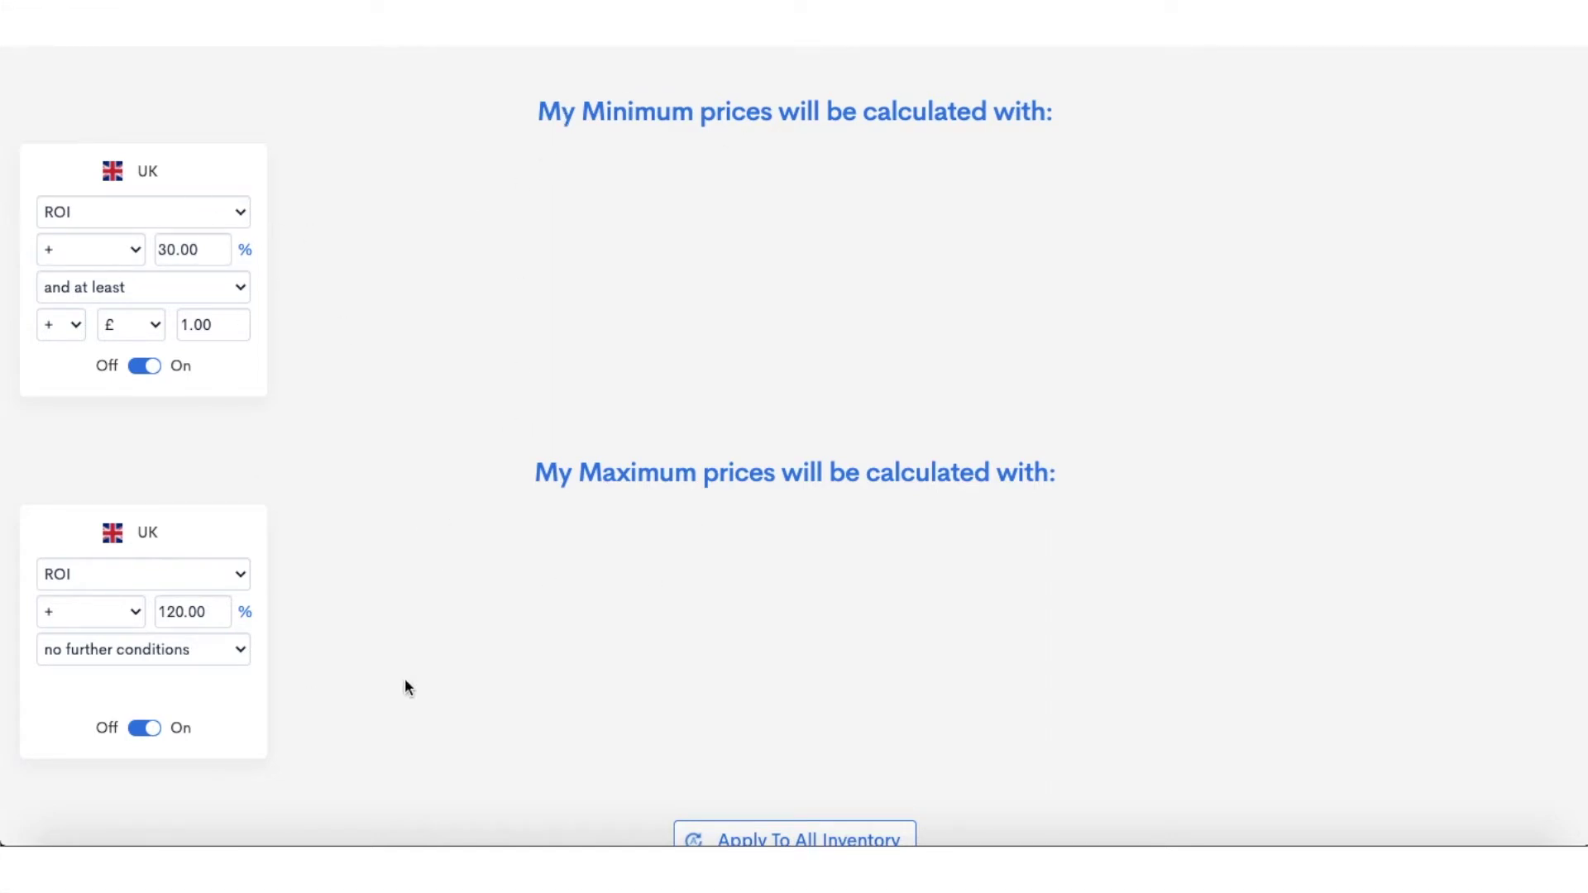
# - Keep the UK minimum price based on ROI with a plus sign
pyautogui.click(231, 213)
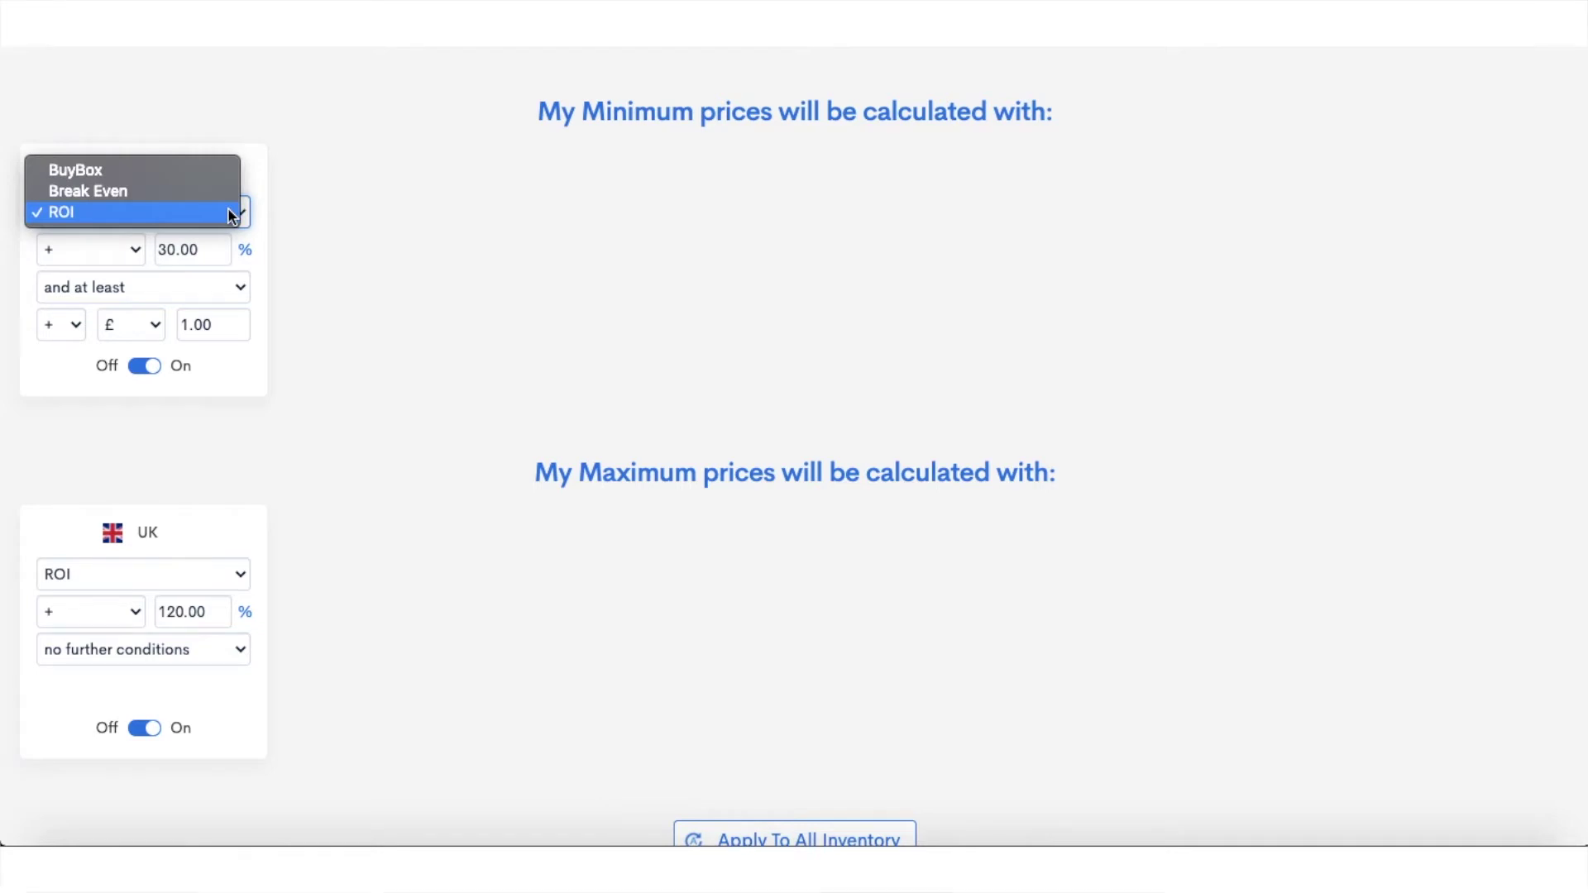
pyautogui.click(180, 211)
pyautogui.click(181, 210)
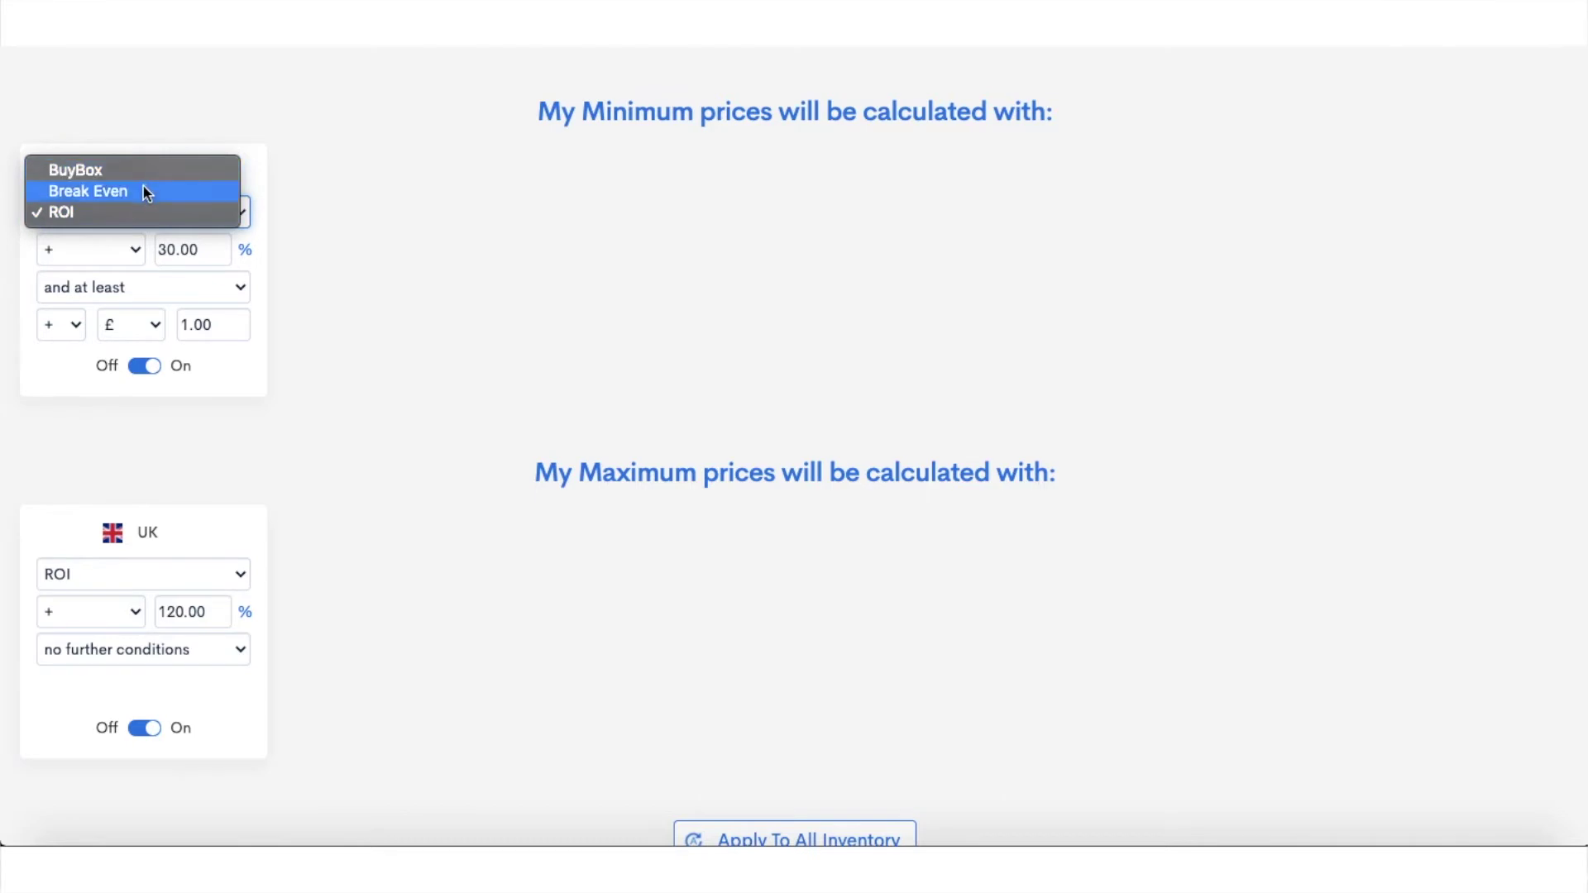
pyautogui.click(418, 249)
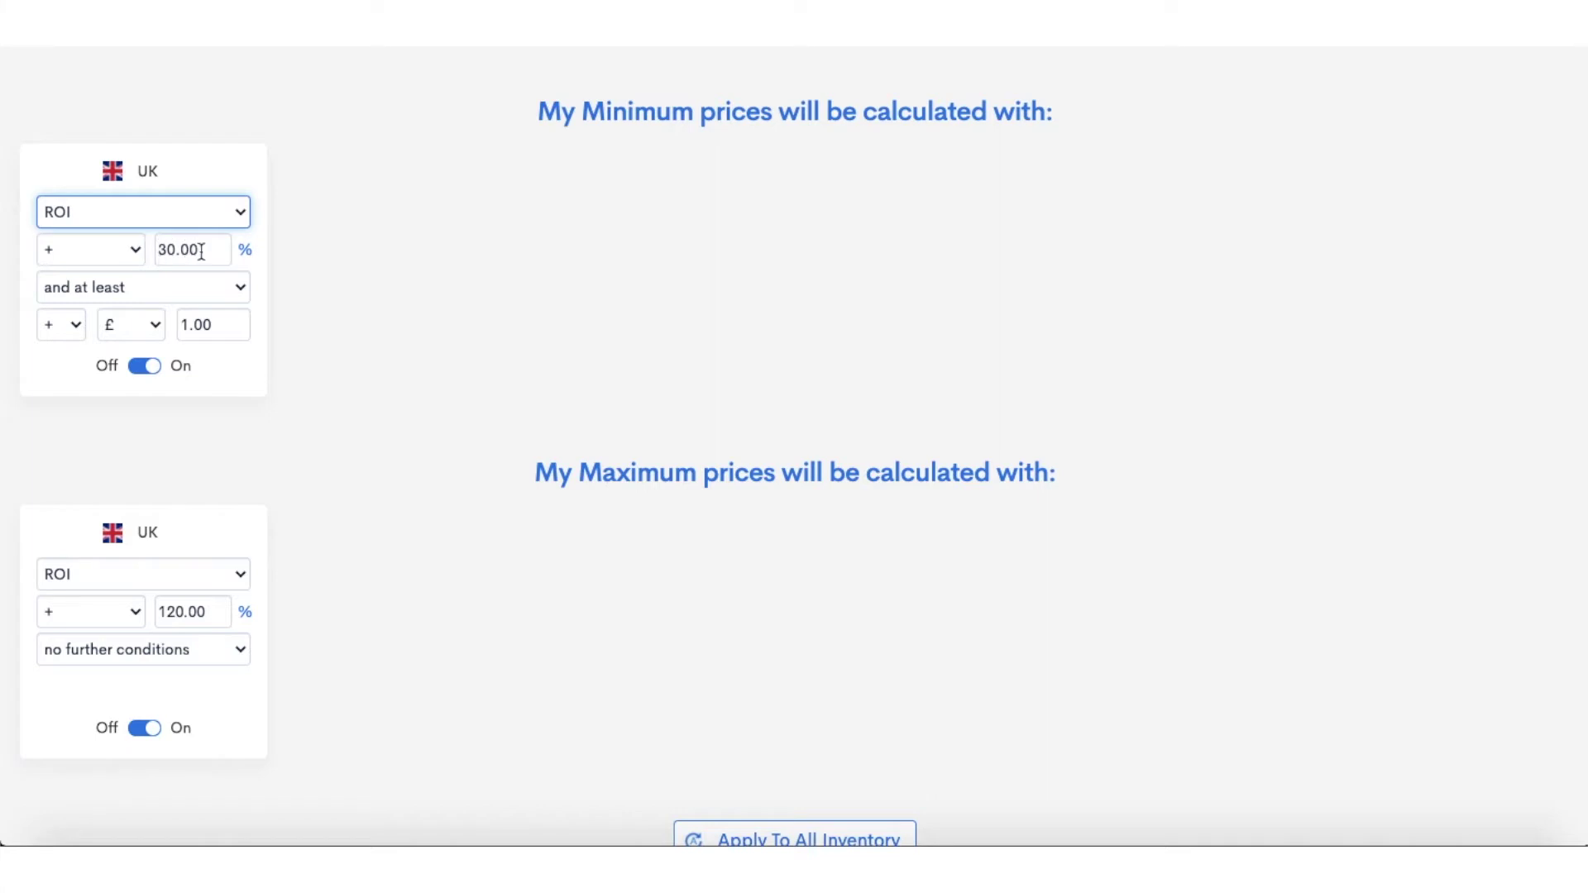
pyautogui.click(129, 251)
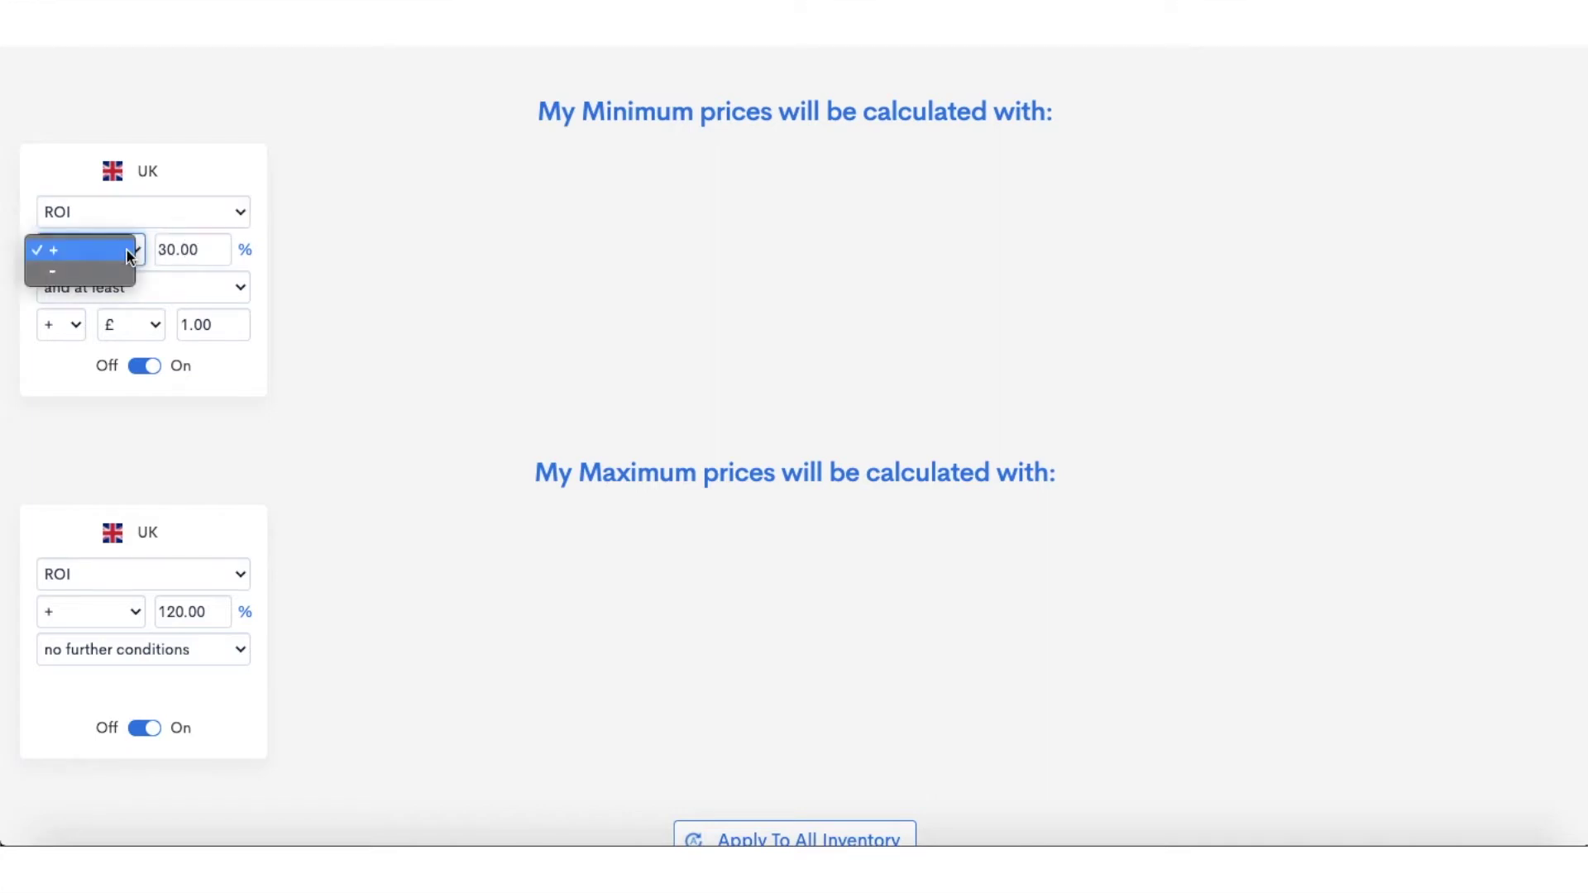
pyautogui.click(369, 280)
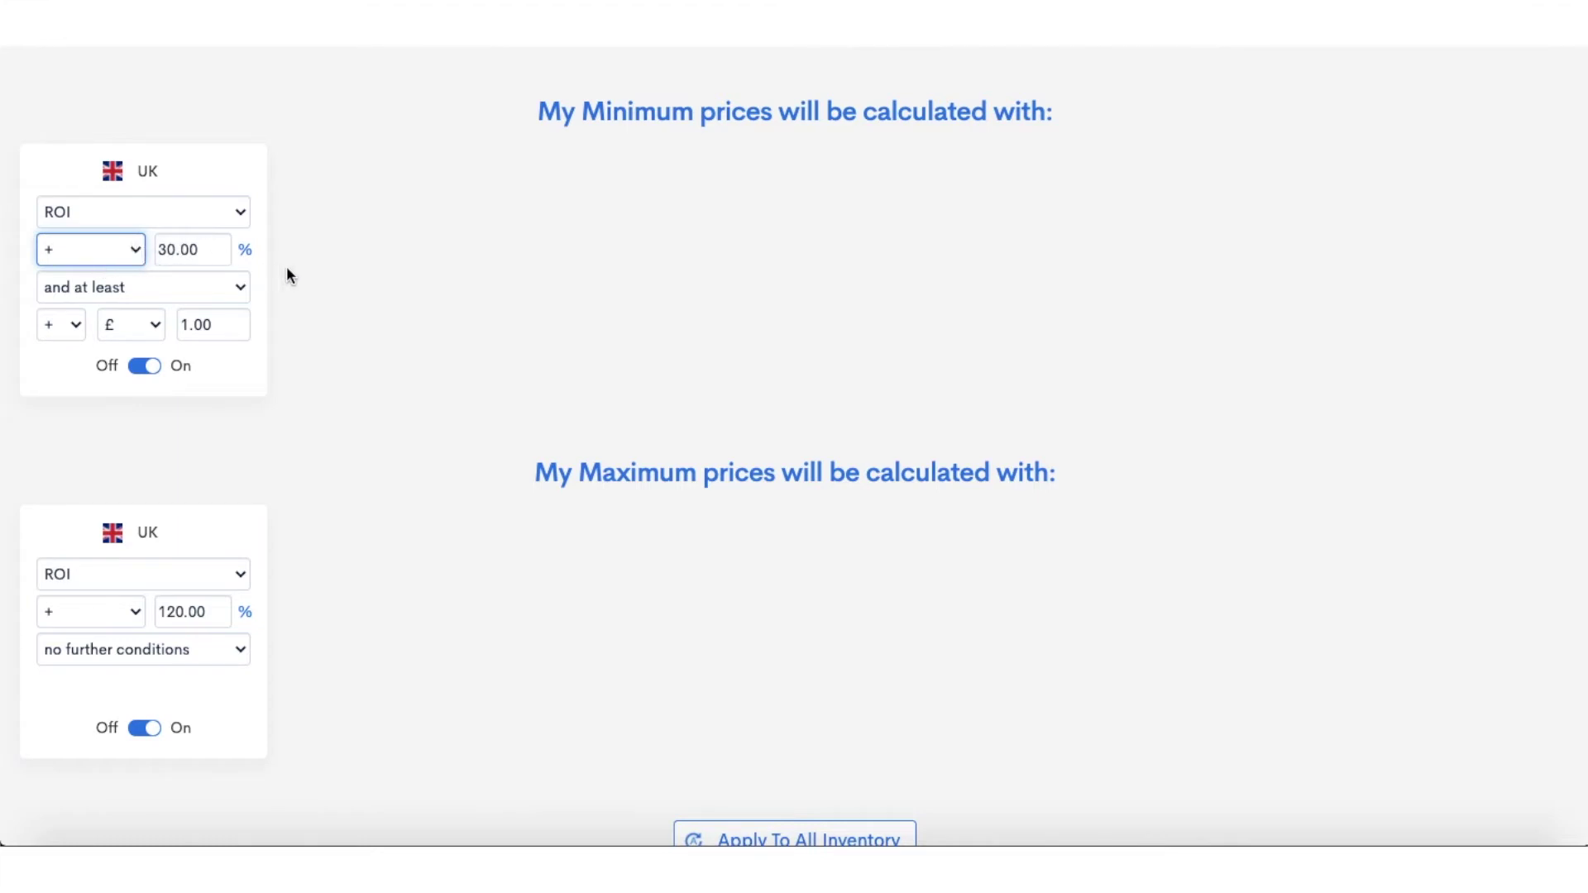
pyautogui.click(125, 253)
pyautogui.click(366, 284)
# - Keep the minimum price's extra condition set to 'and at least'
pyautogui.click(226, 291)
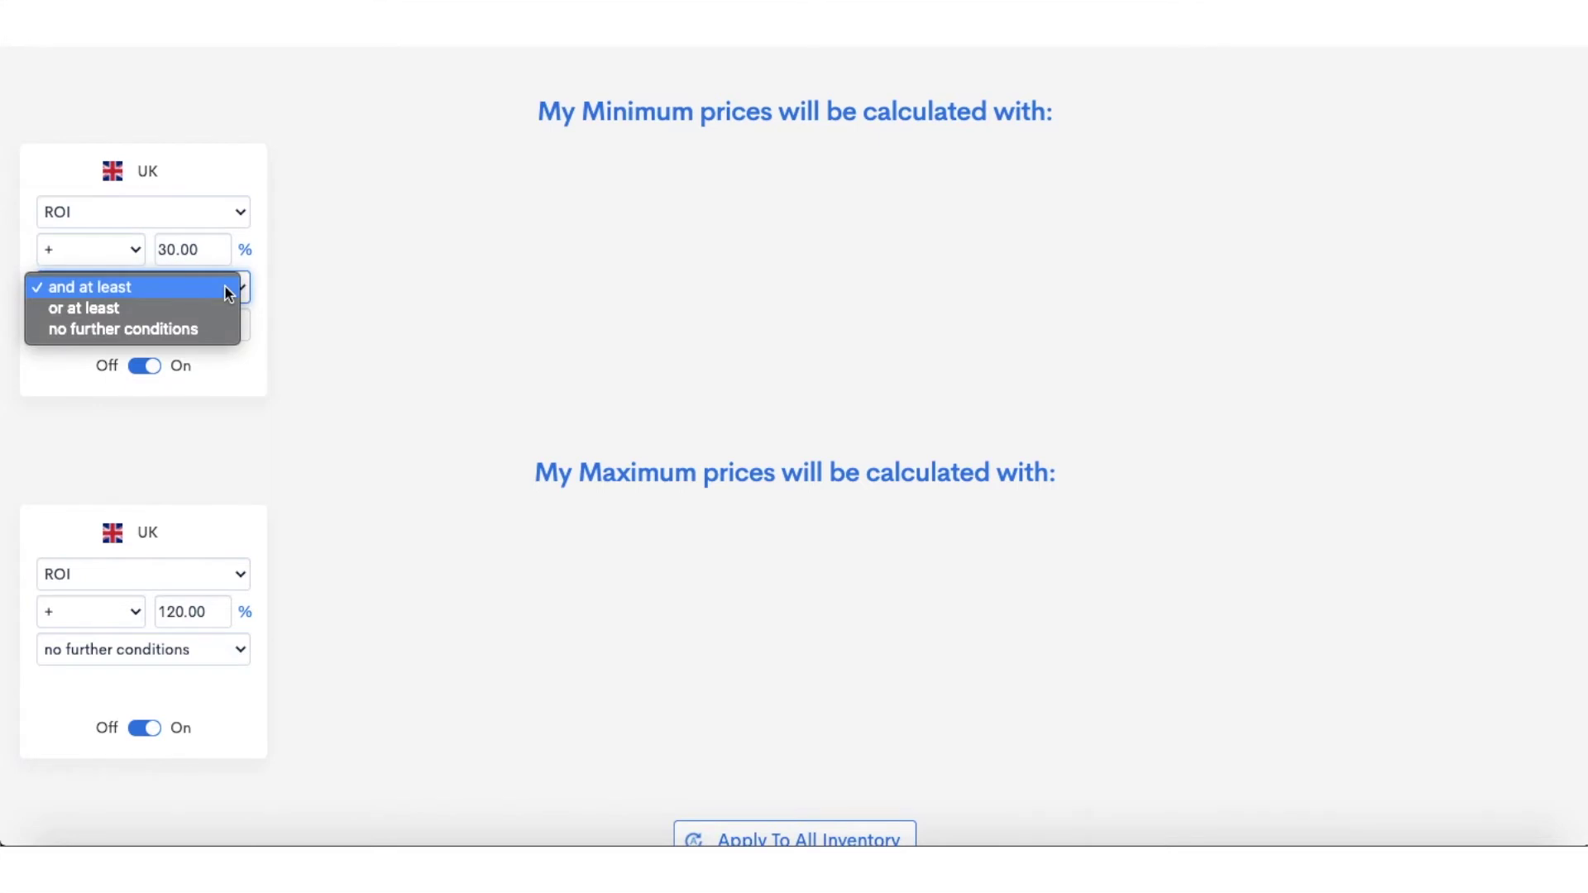
pyautogui.click(225, 287)
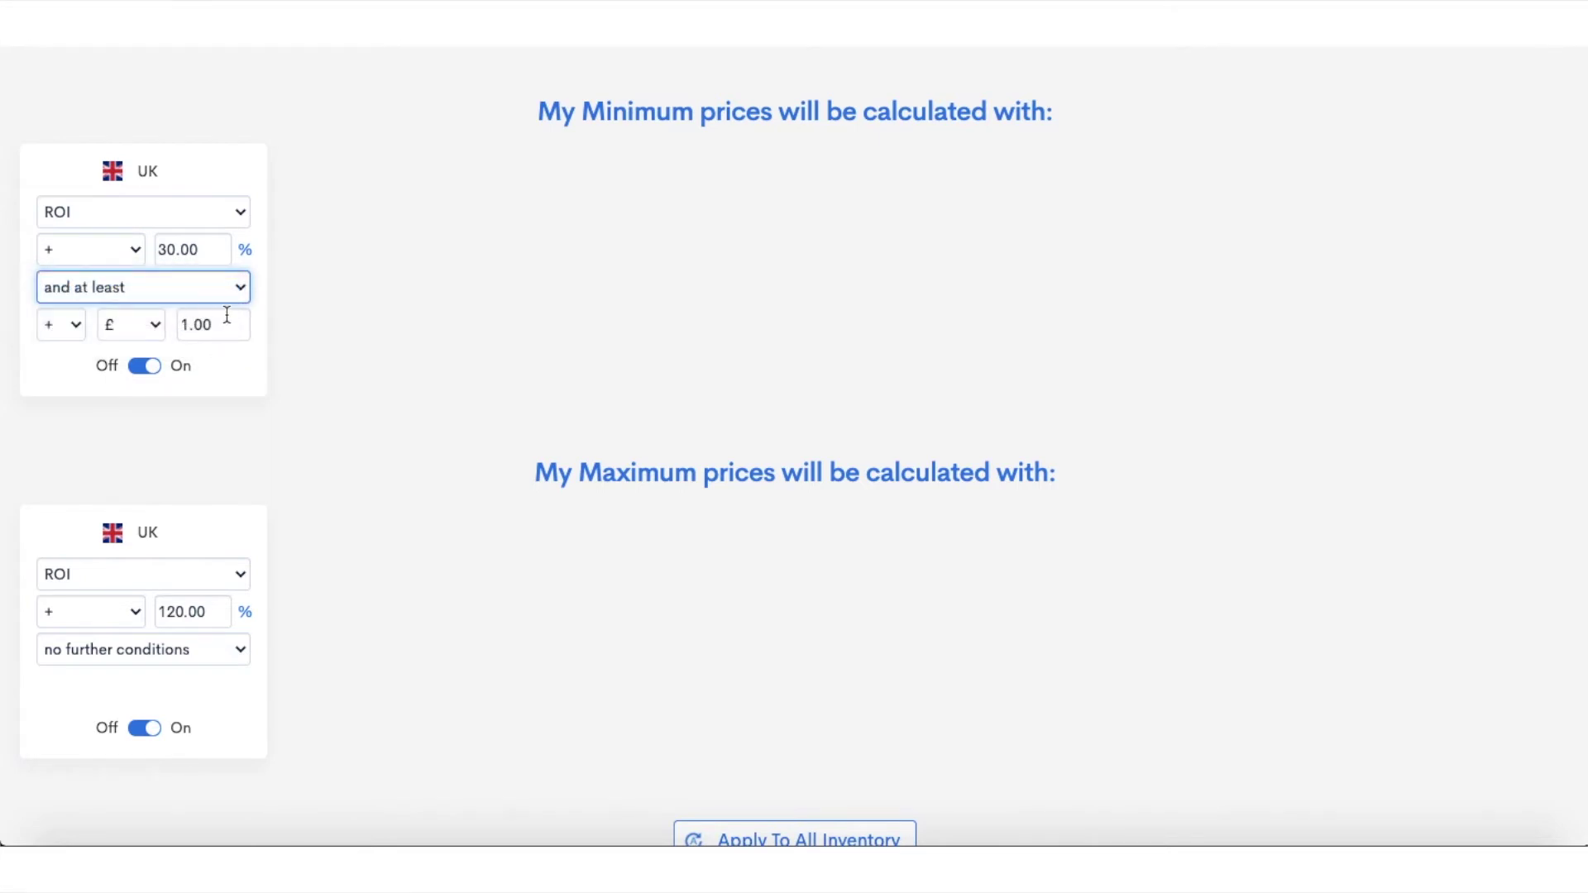
pyautogui.click(242, 286)
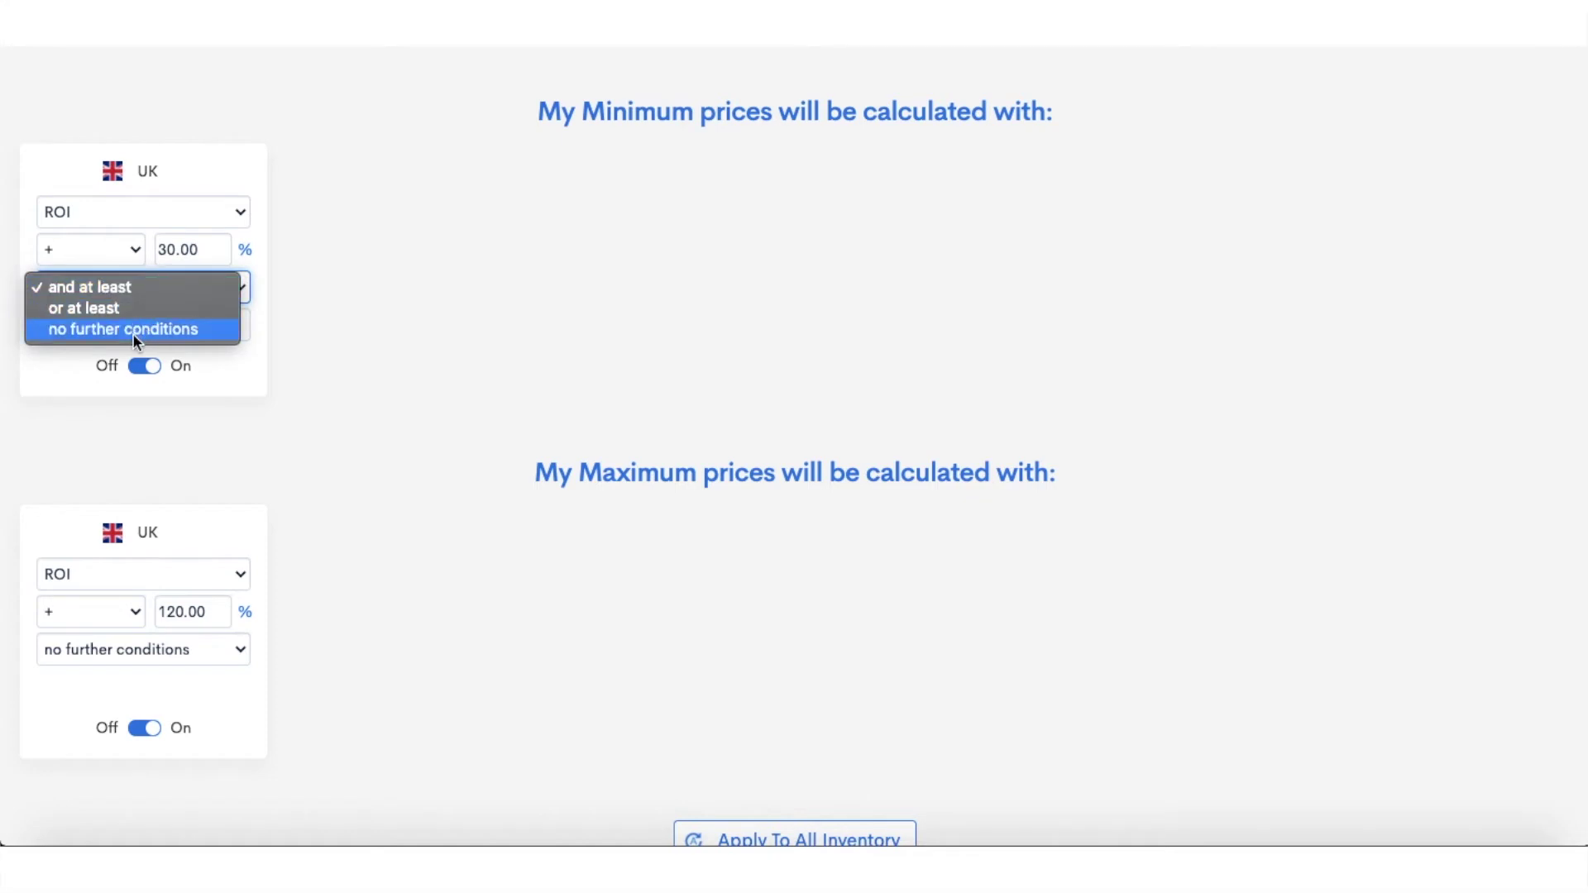
pyautogui.click(461, 309)
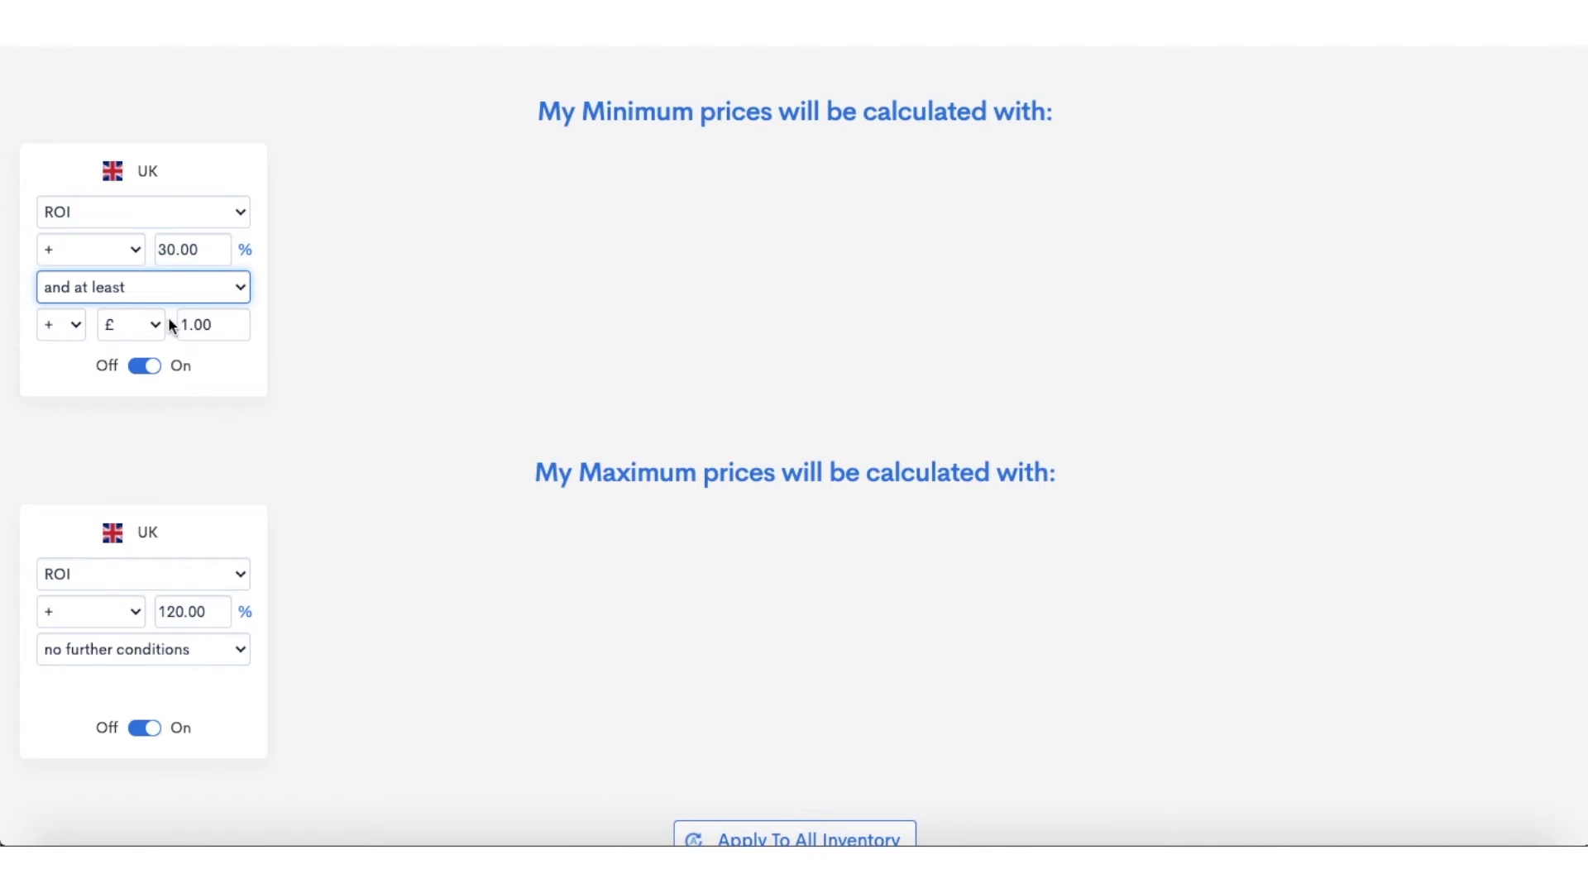
pyautogui.click(201, 299)
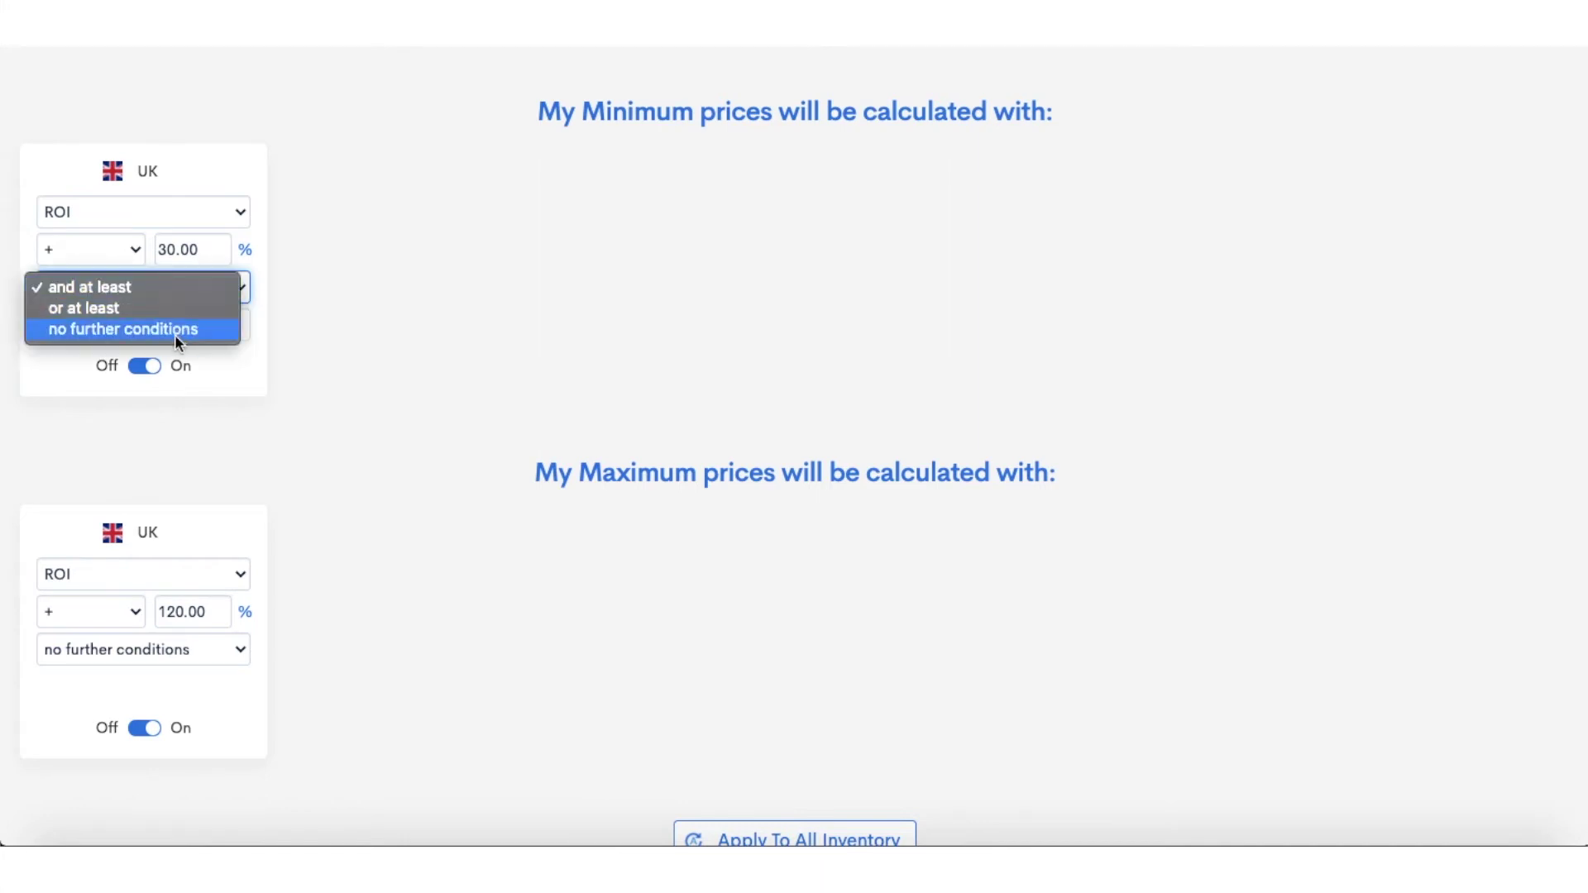
pyautogui.click(398, 261)
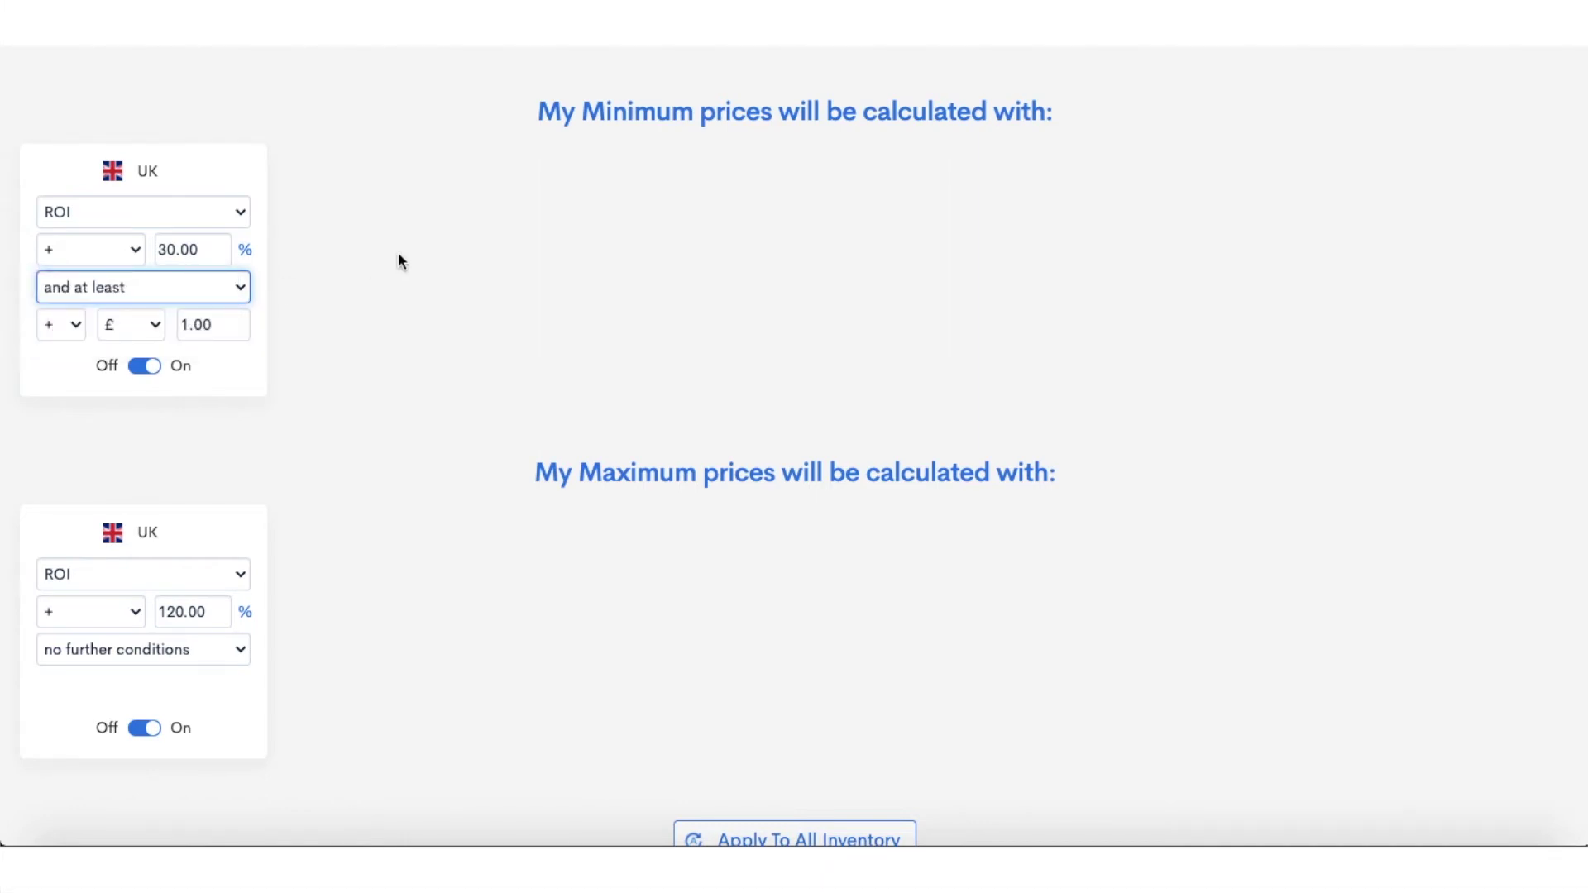
# - Keep pounds (£) as the currency of the +1.00 minimum floor
pyautogui.click(158, 326)
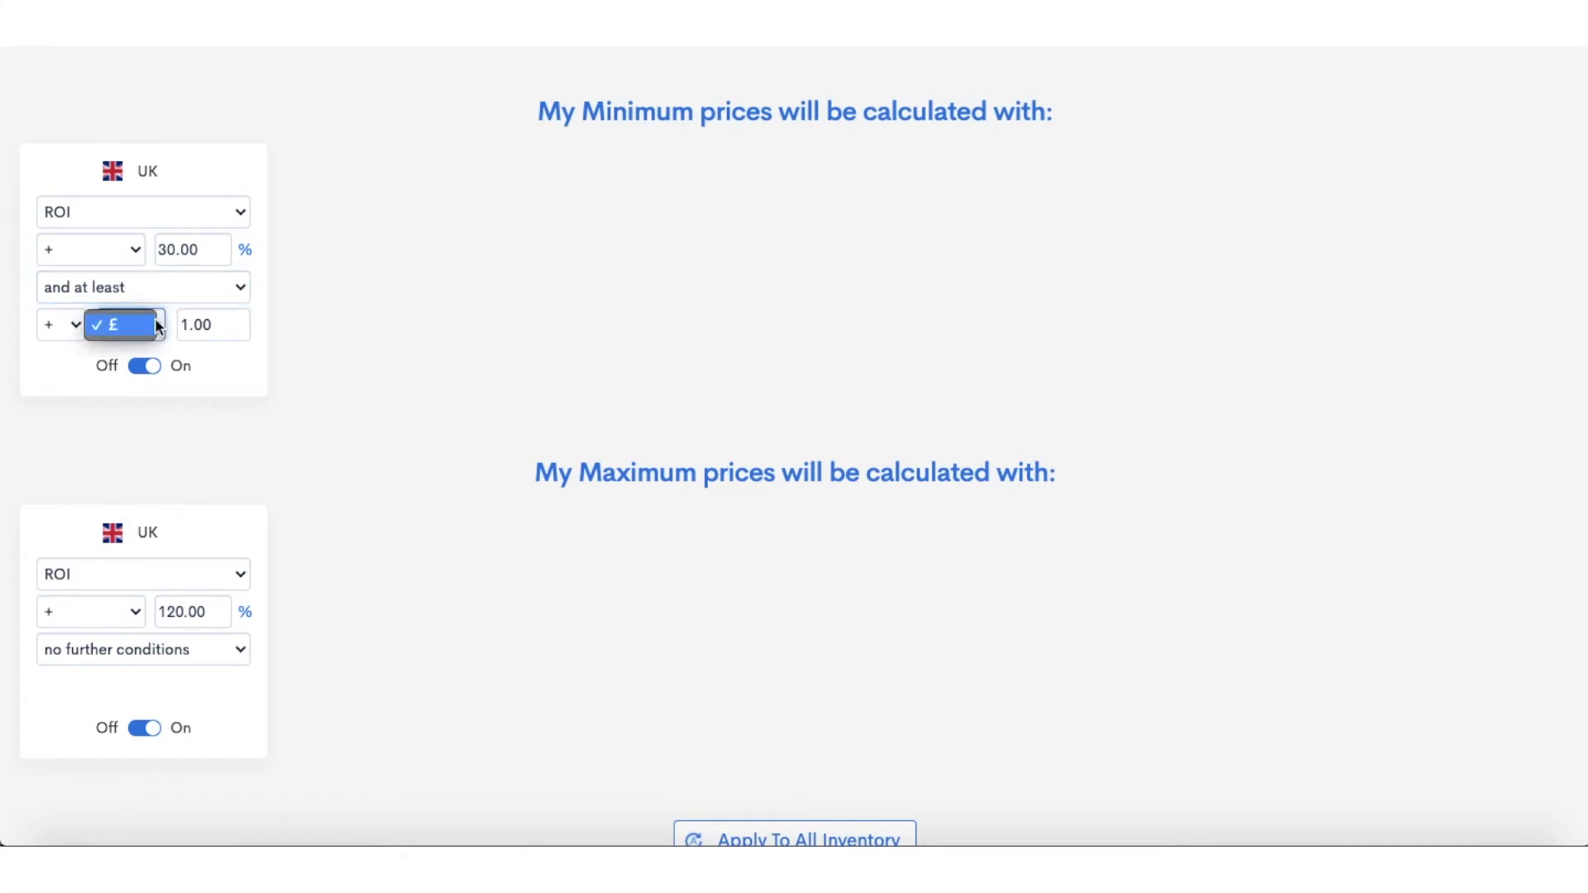
pyautogui.click(133, 328)
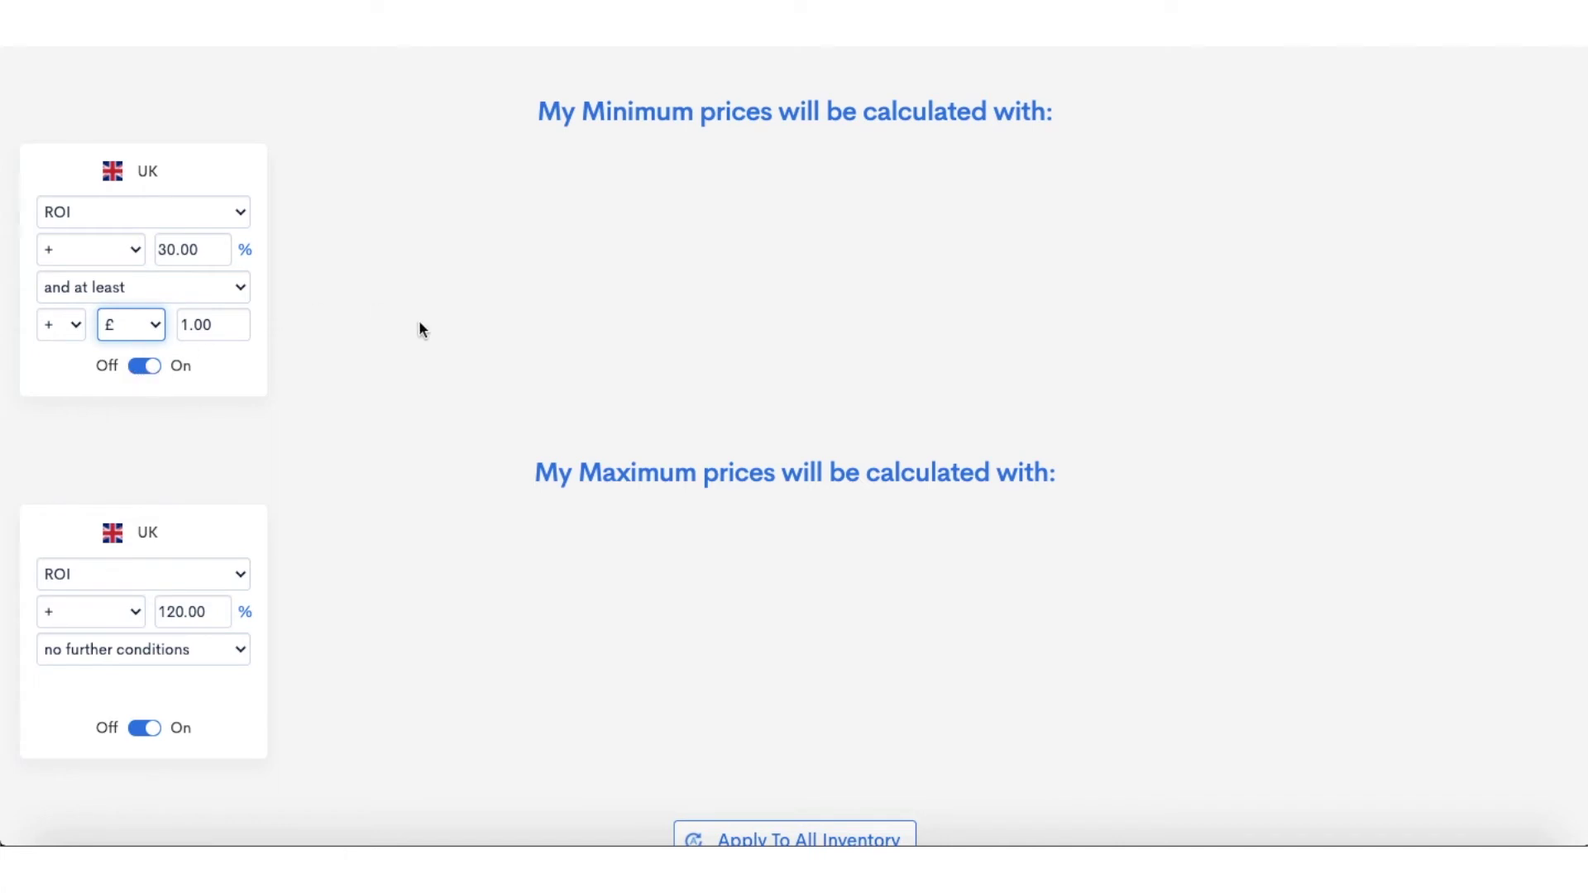
pyautogui.scroll(-3, 419, 322)
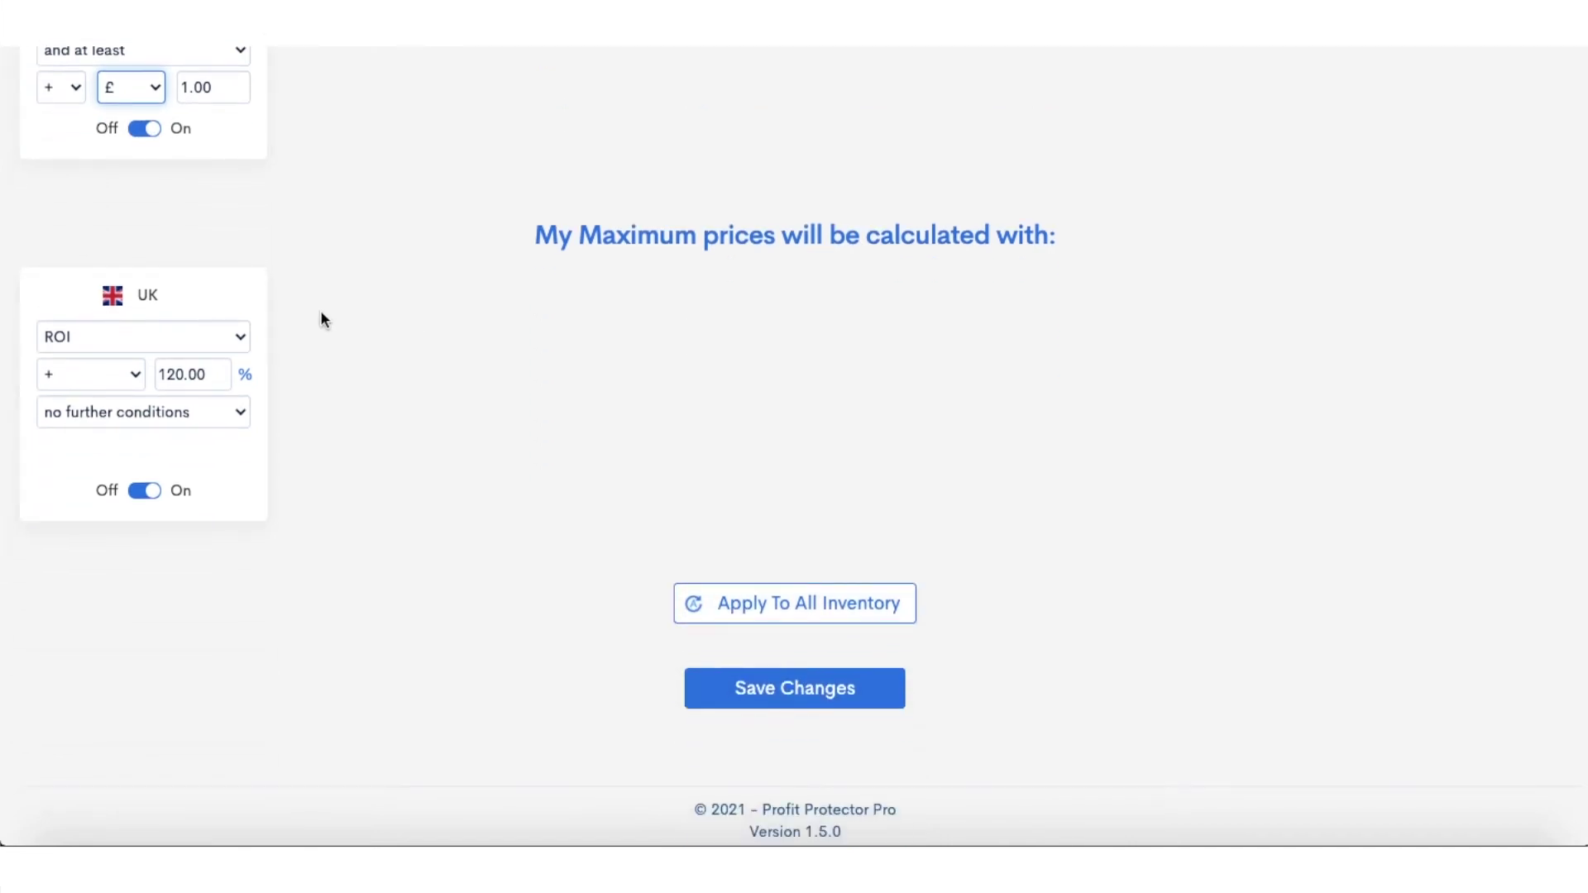
pyautogui.click(208, 339)
pyautogui.click(208, 336)
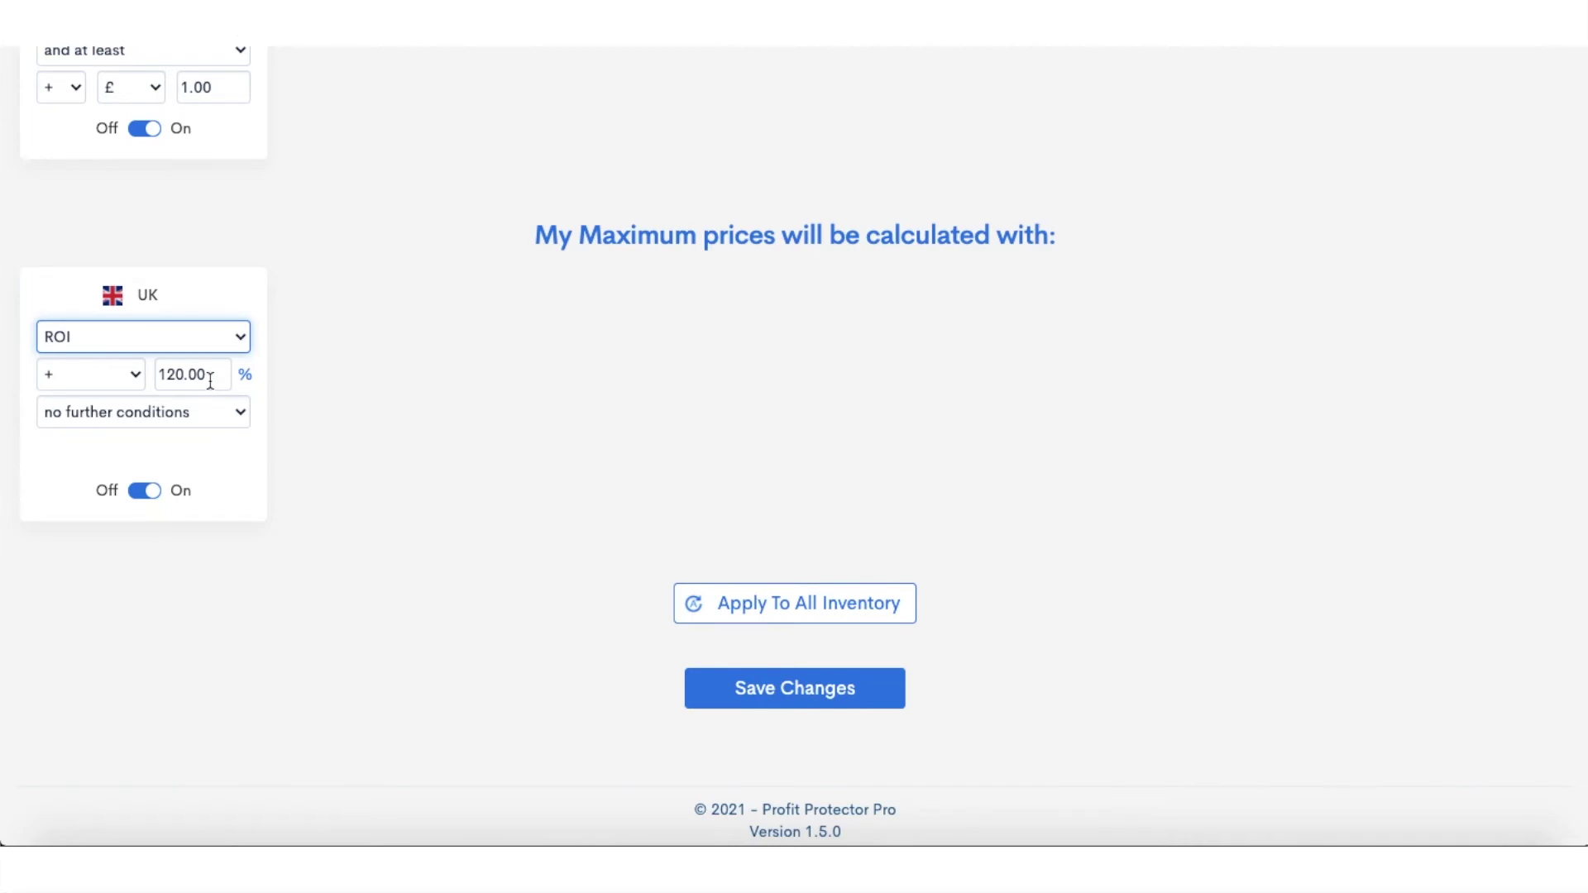
pyautogui.click(220, 416)
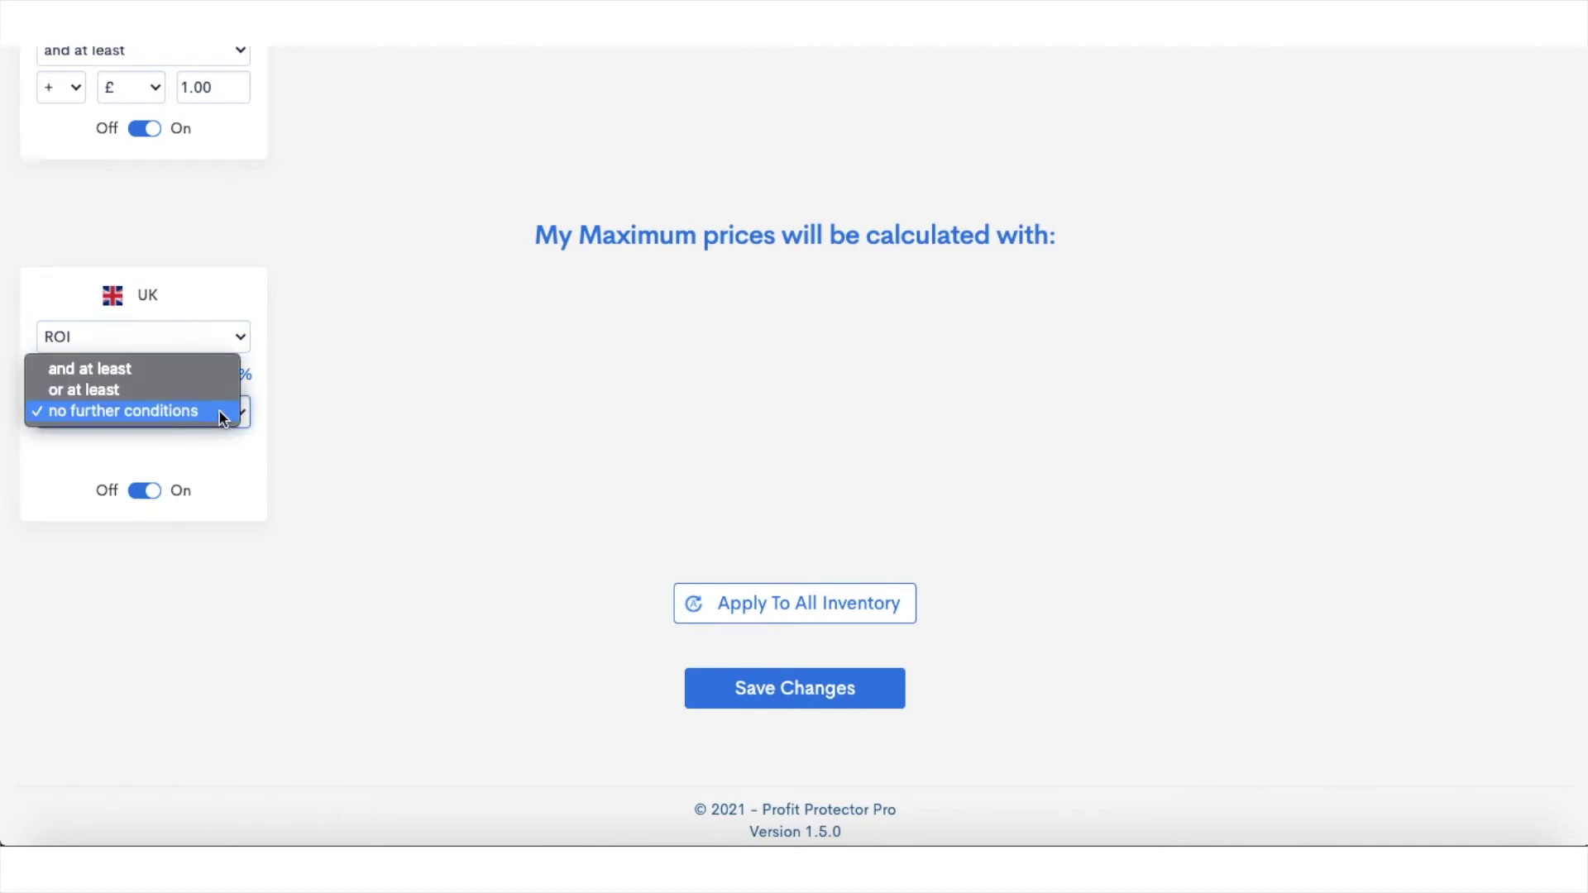
pyautogui.click(202, 373)
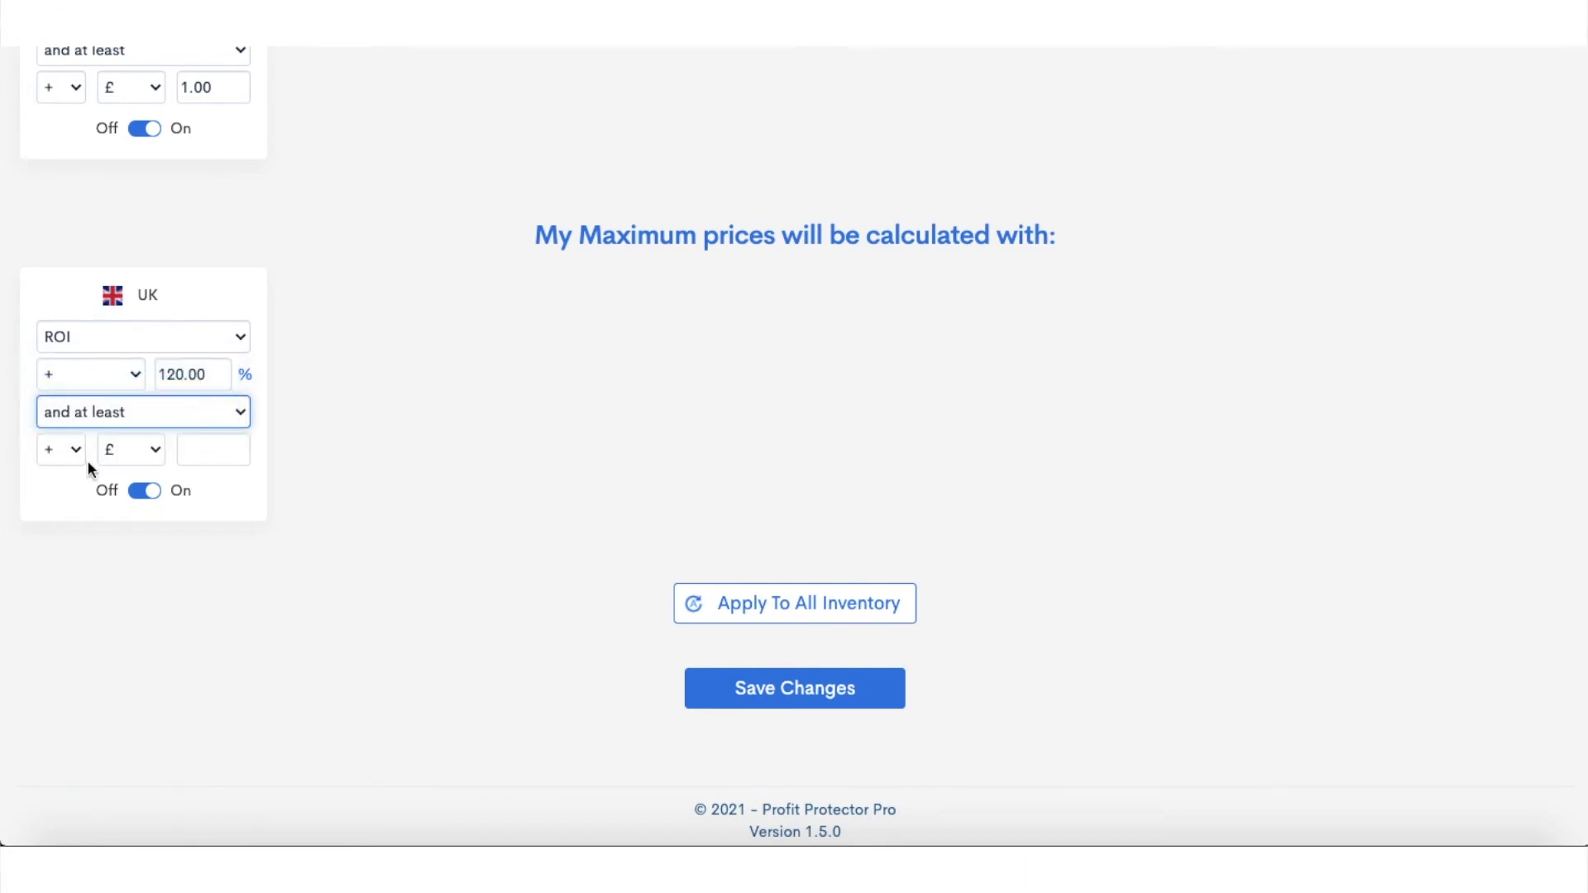
pyautogui.click(237, 413)
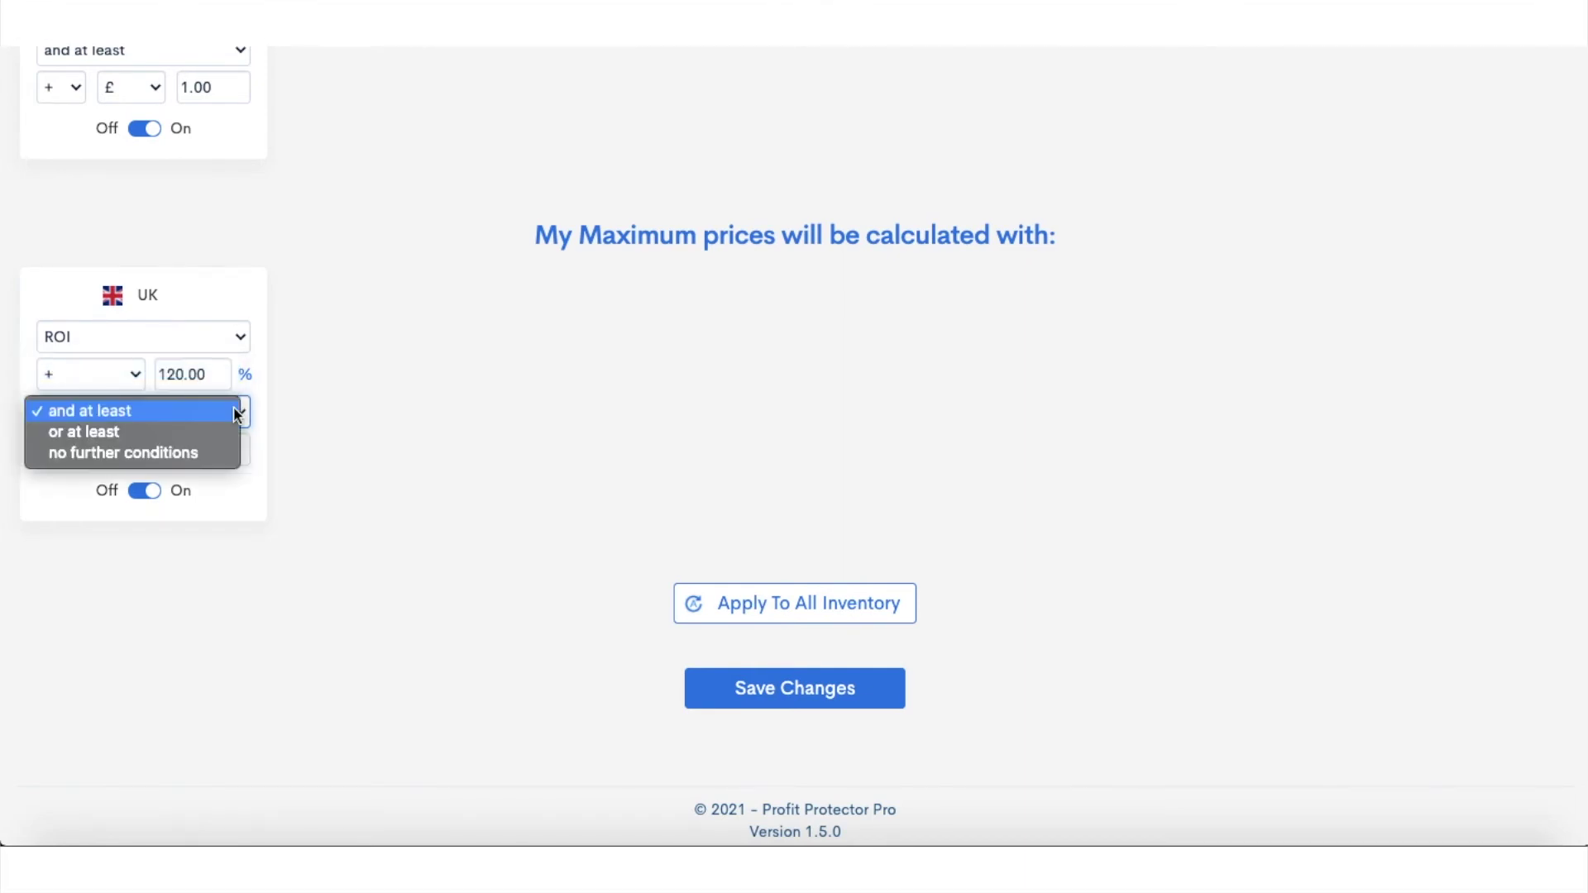
pyautogui.click(187, 451)
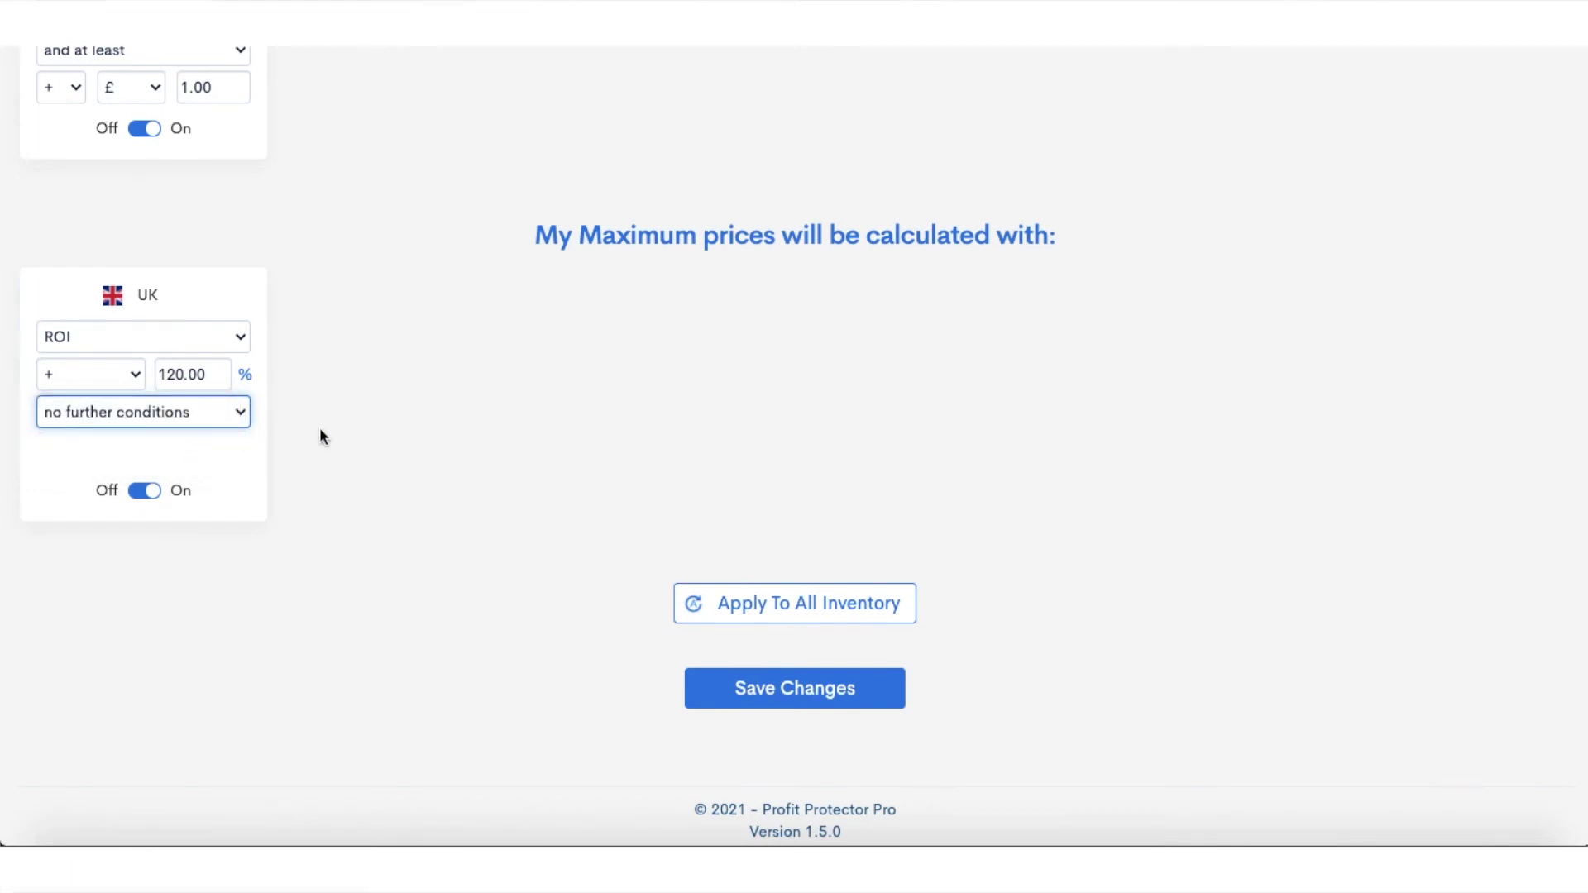
pyautogui.scroll(2, 319, 427)
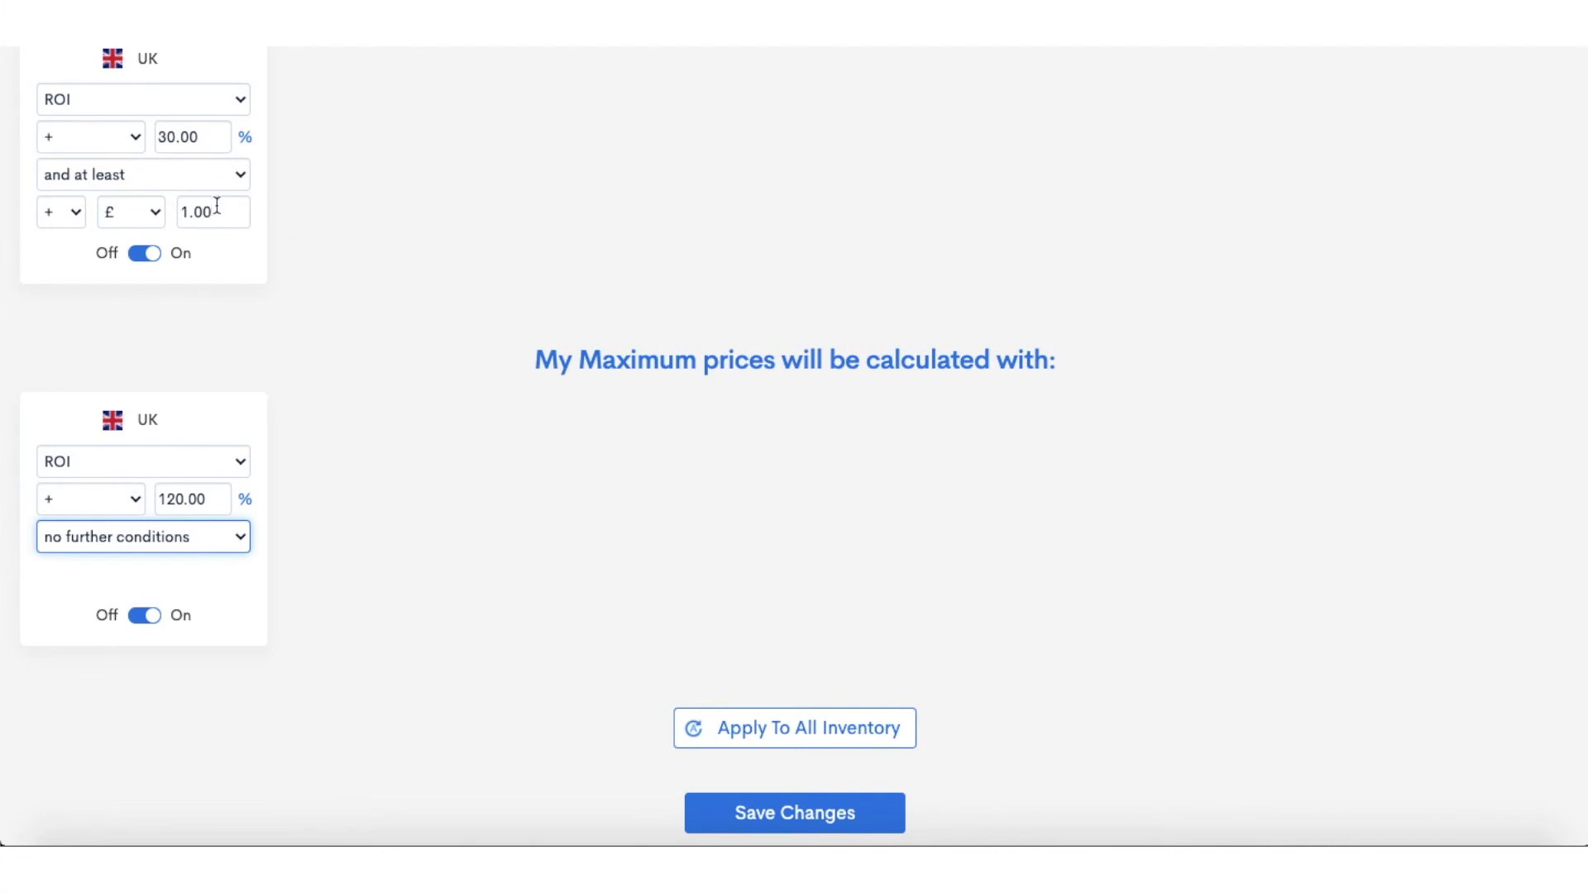
pyautogui.scroll(-1, 340, 569)
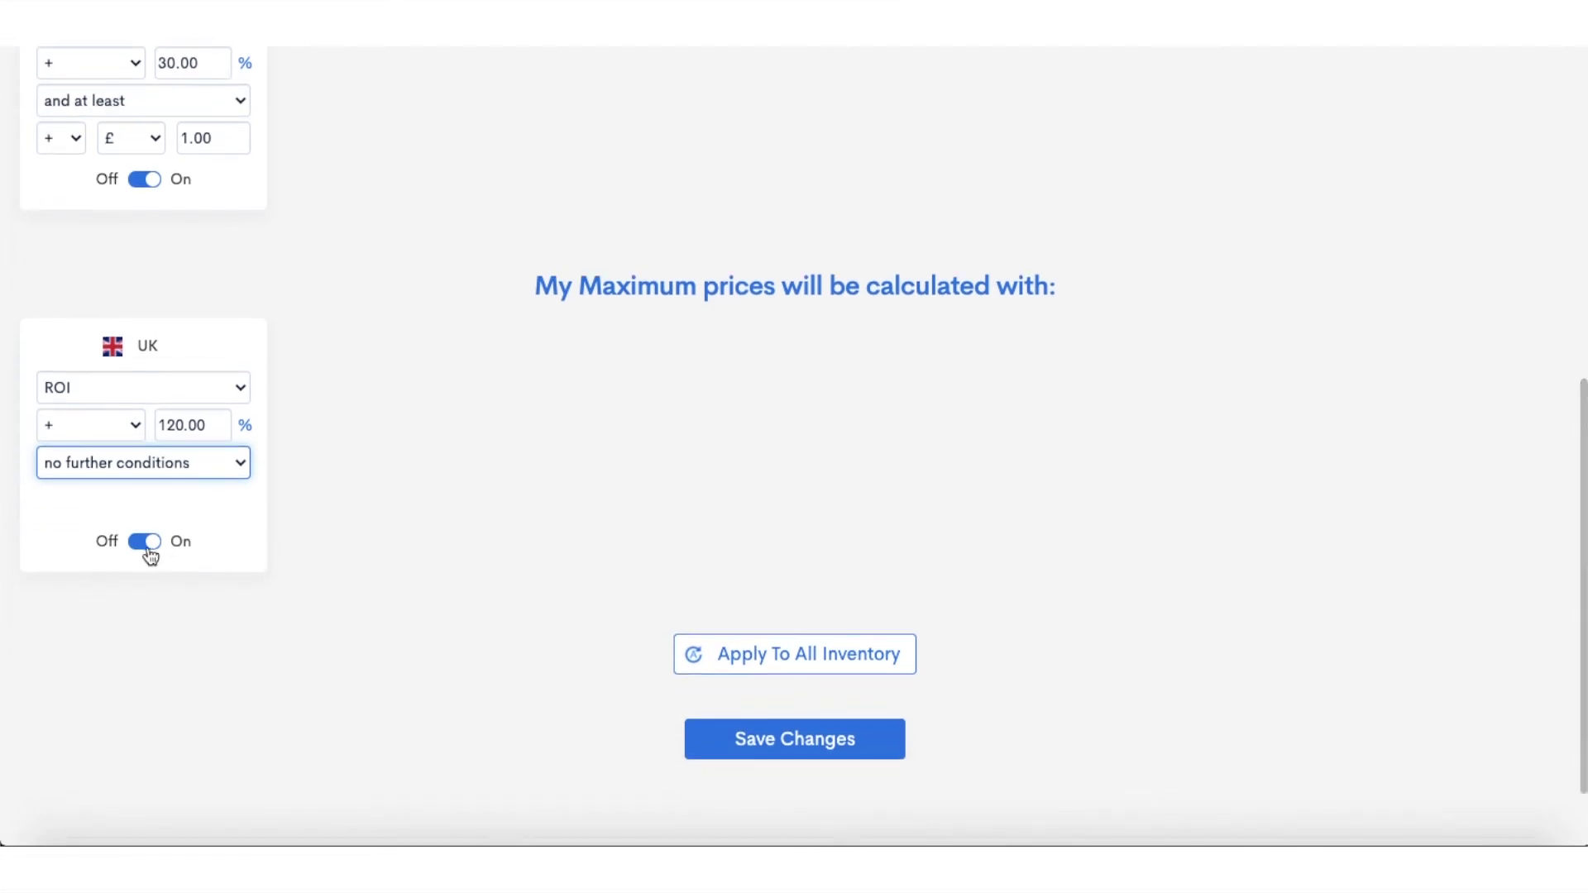
pyautogui.scroll(-1, 520, 521)
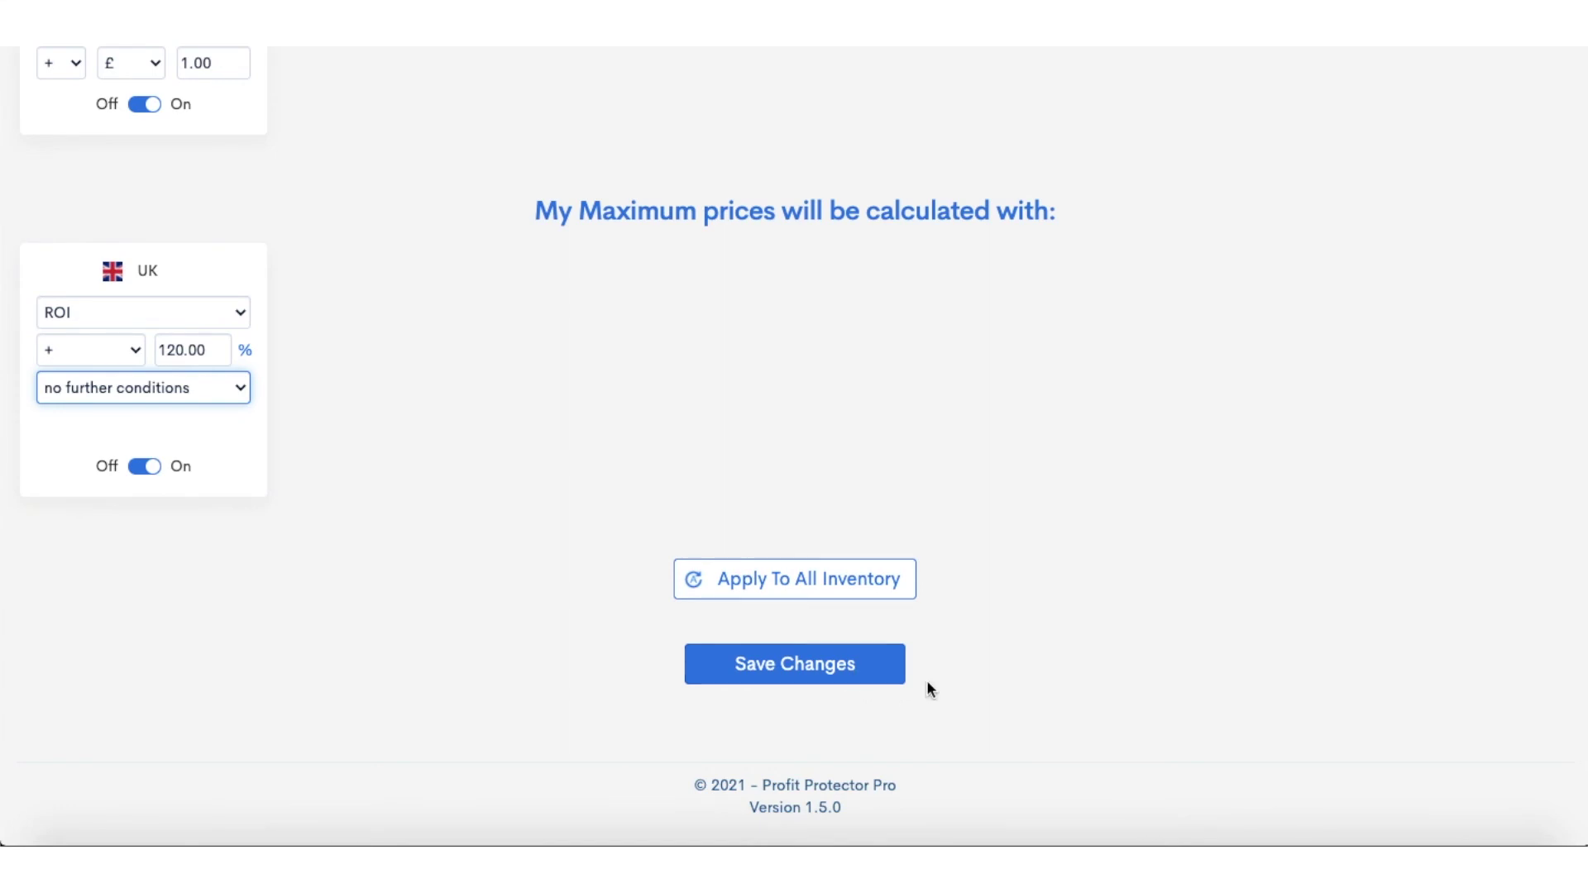
pyautogui.scroll(10, 1184, 471)
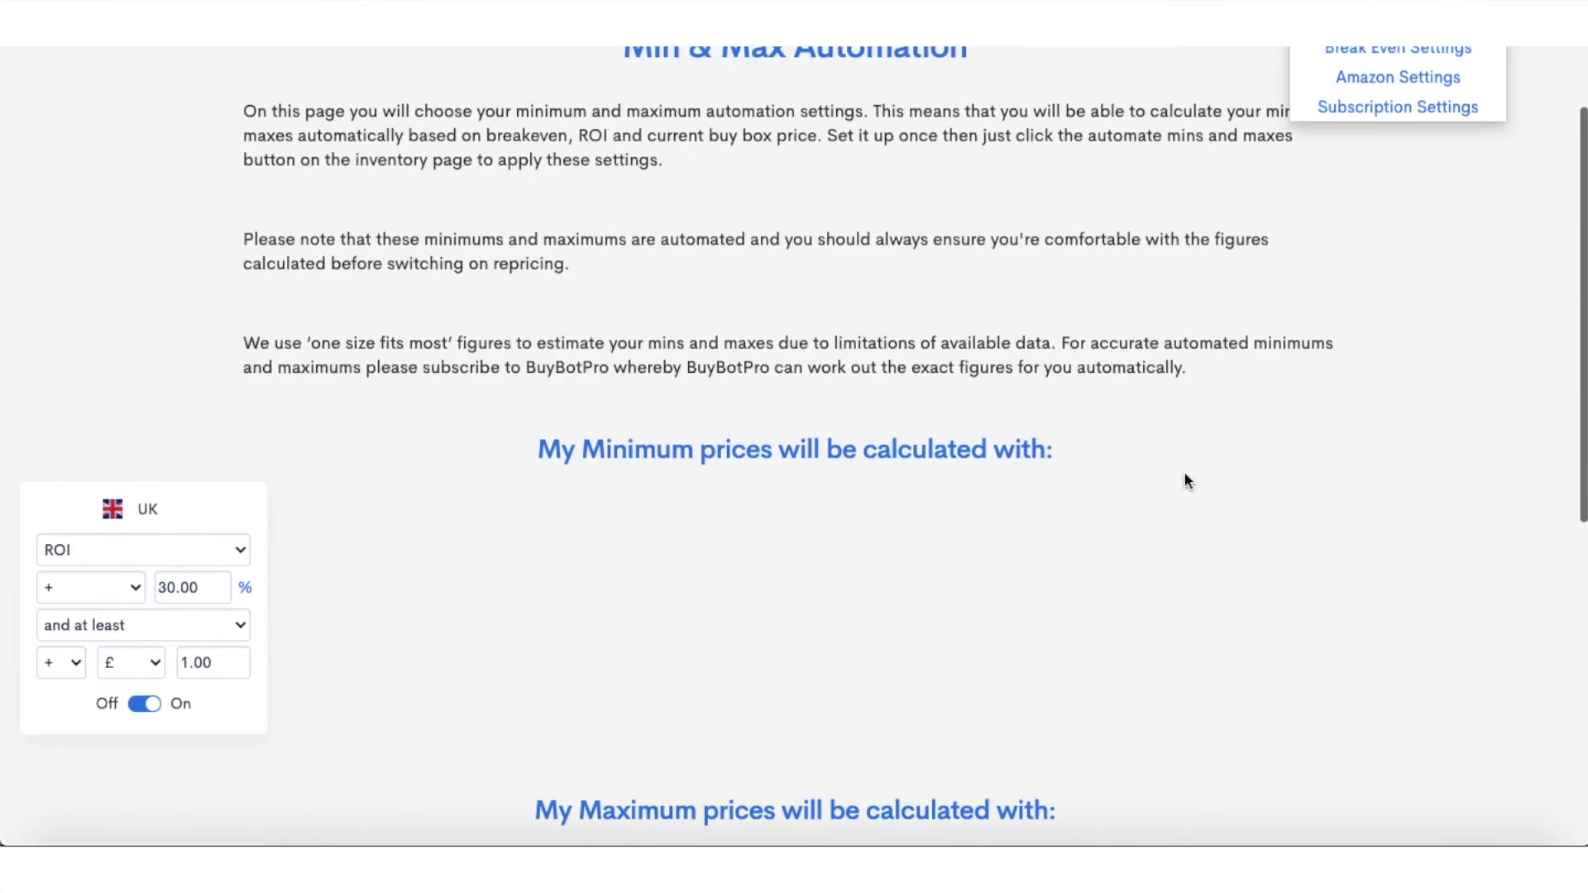
pyautogui.scroll(2, 1184, 474)
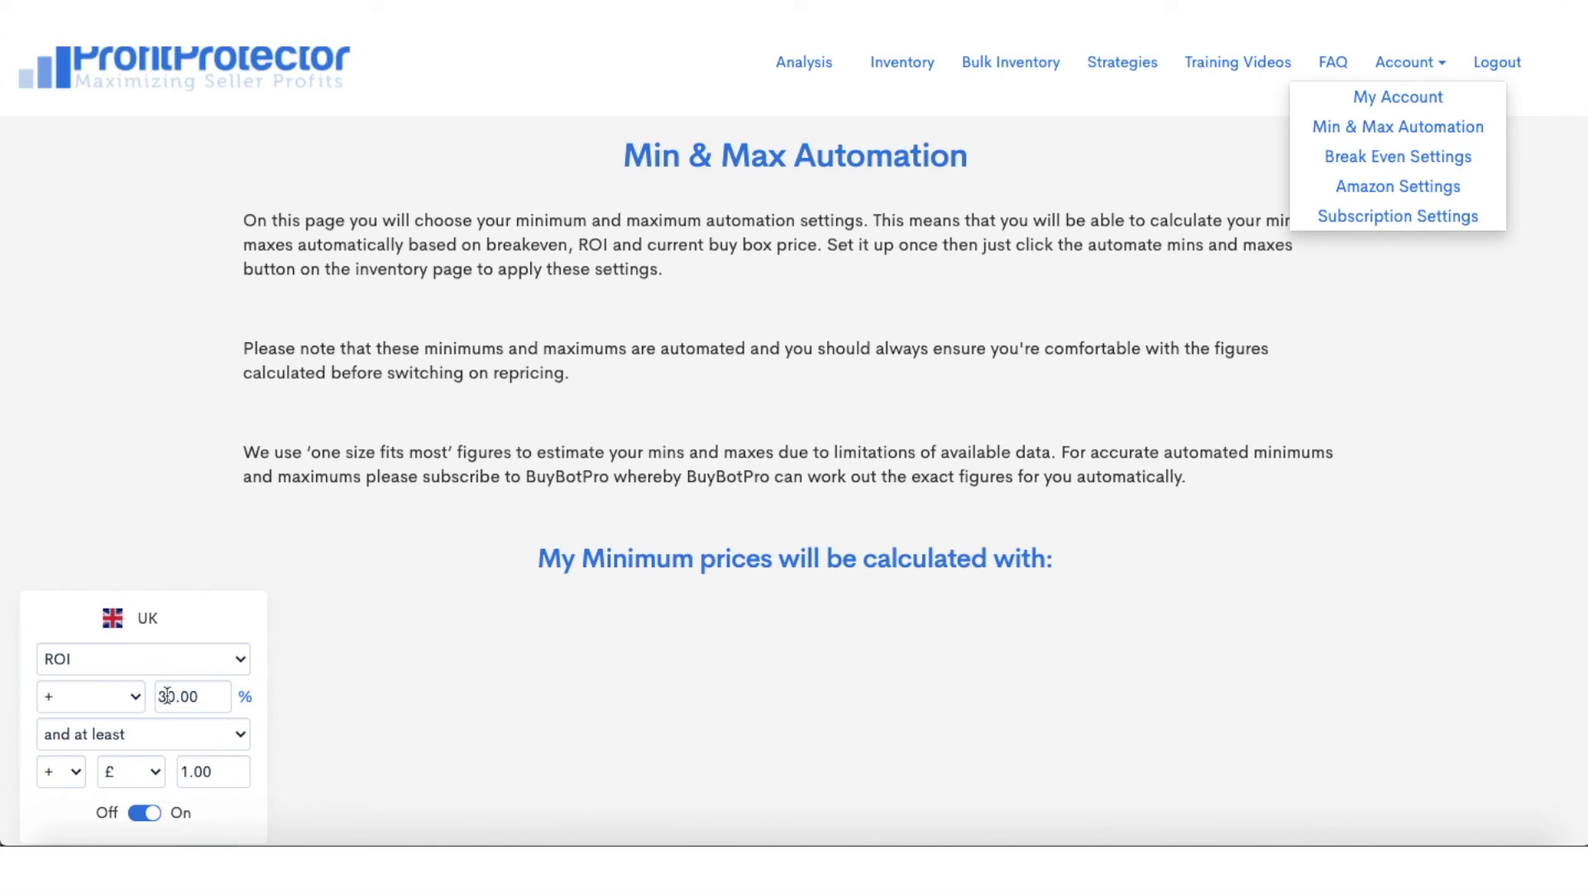
pyautogui.scroll(-4, 304, 650)
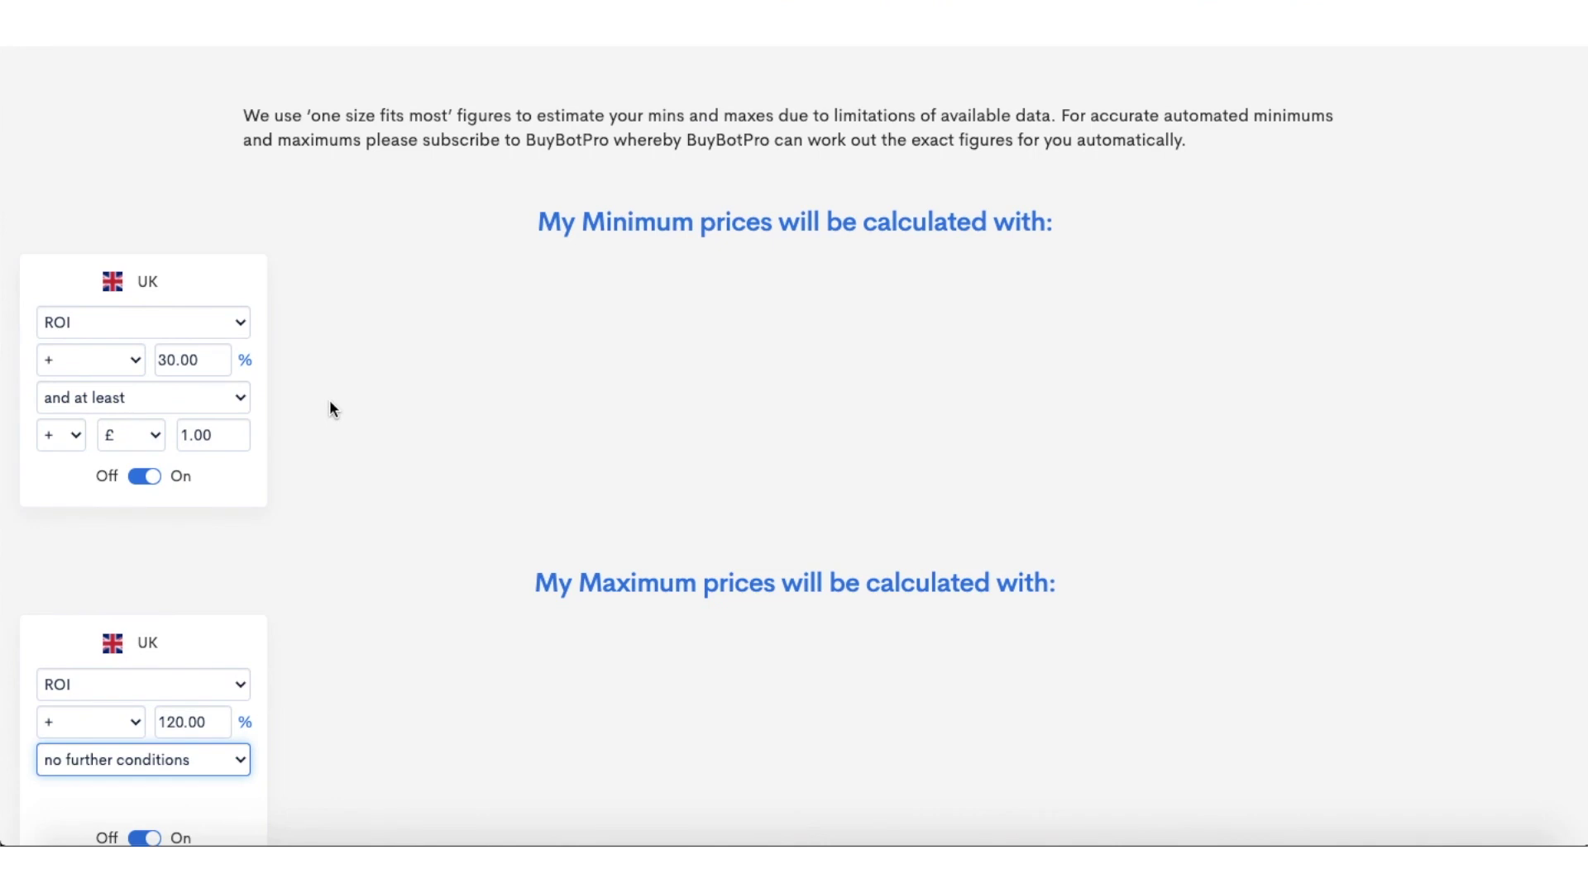
pyautogui.scroll(-4, 767, 503)
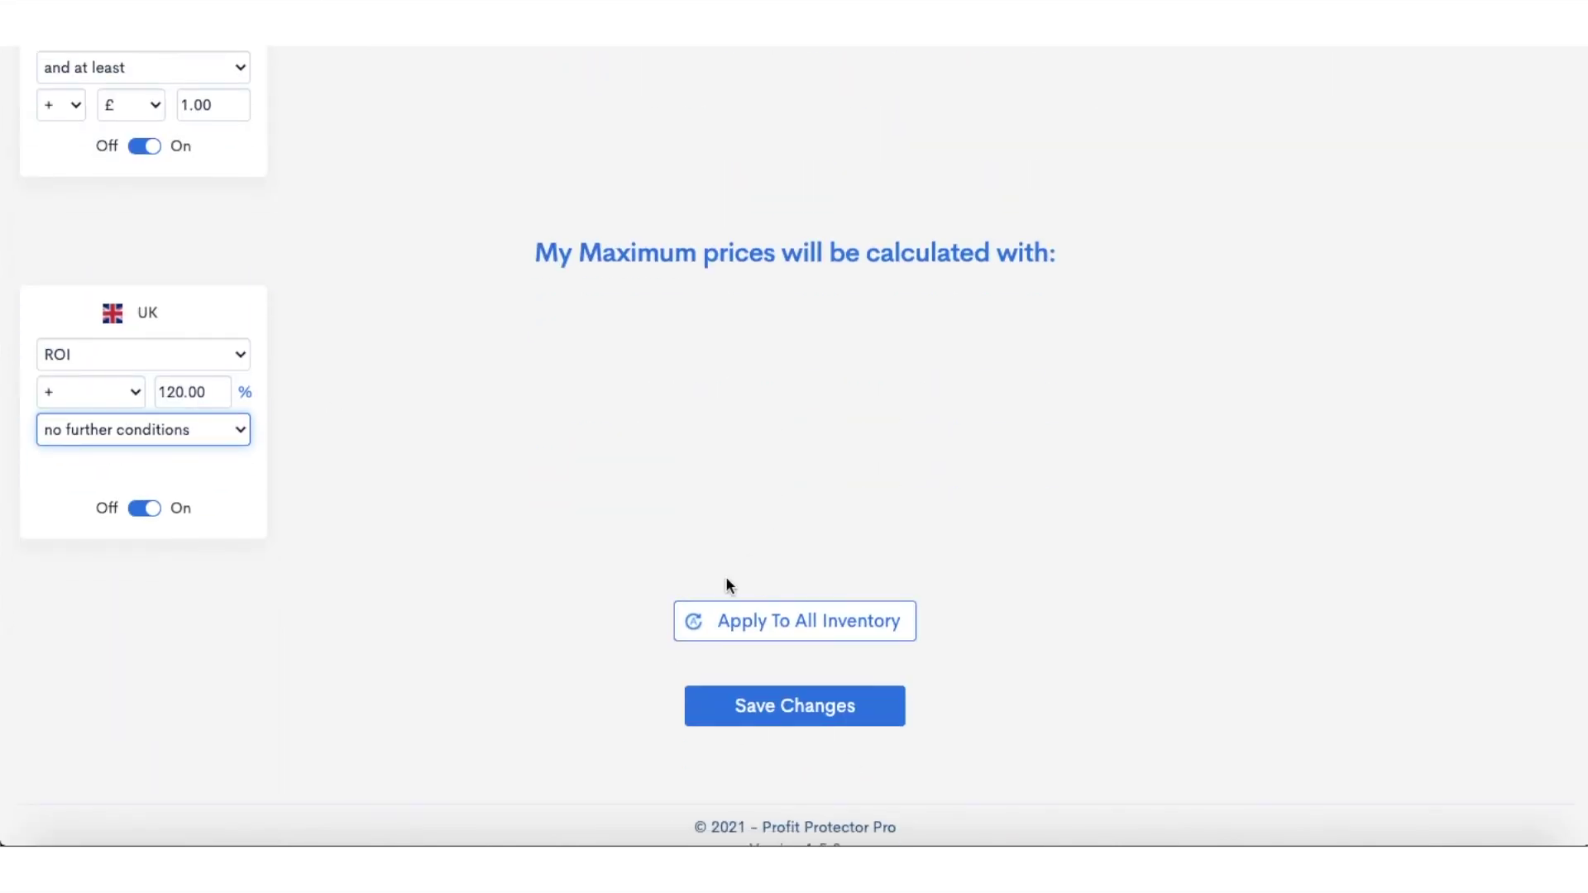
pyautogui.scroll(2, 726, 578)
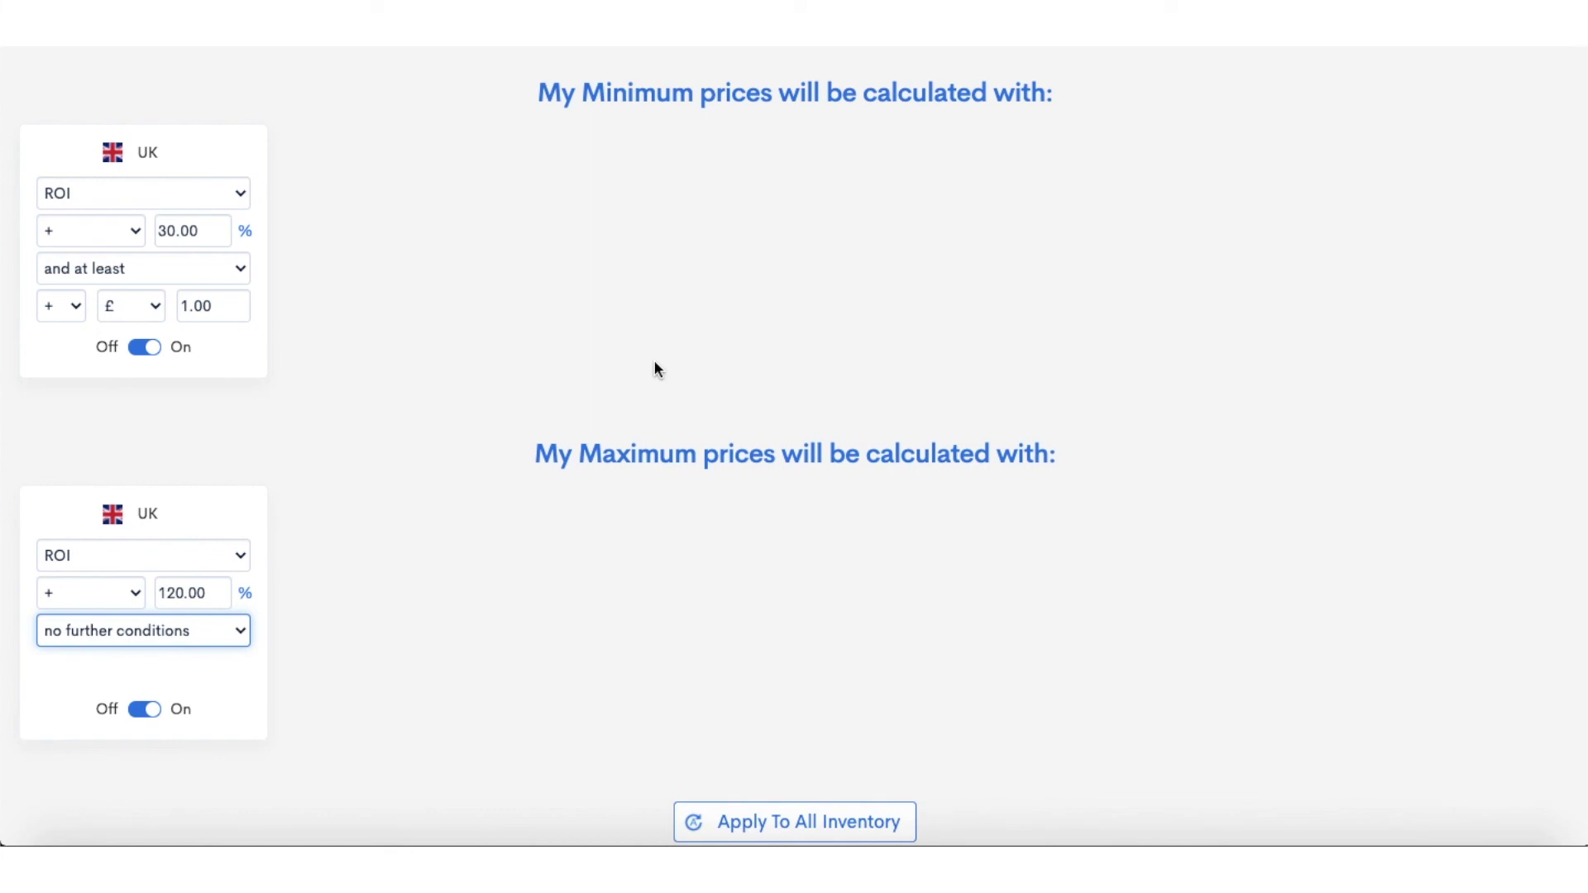
pyautogui.scroll(-3, 654, 363)
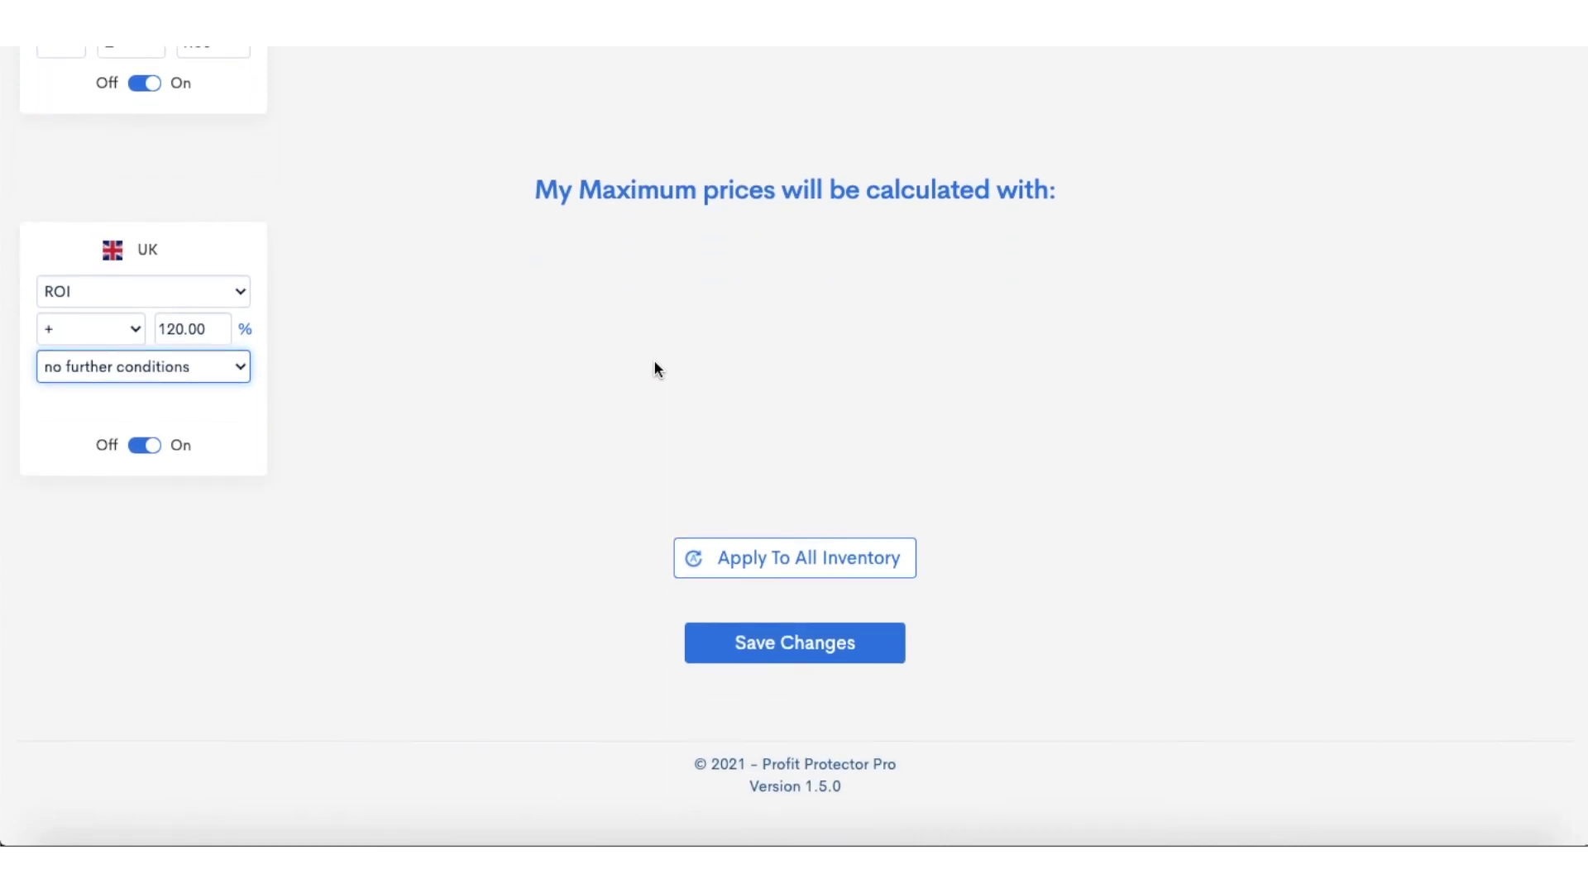
pyautogui.scroll(5, 655, 364)
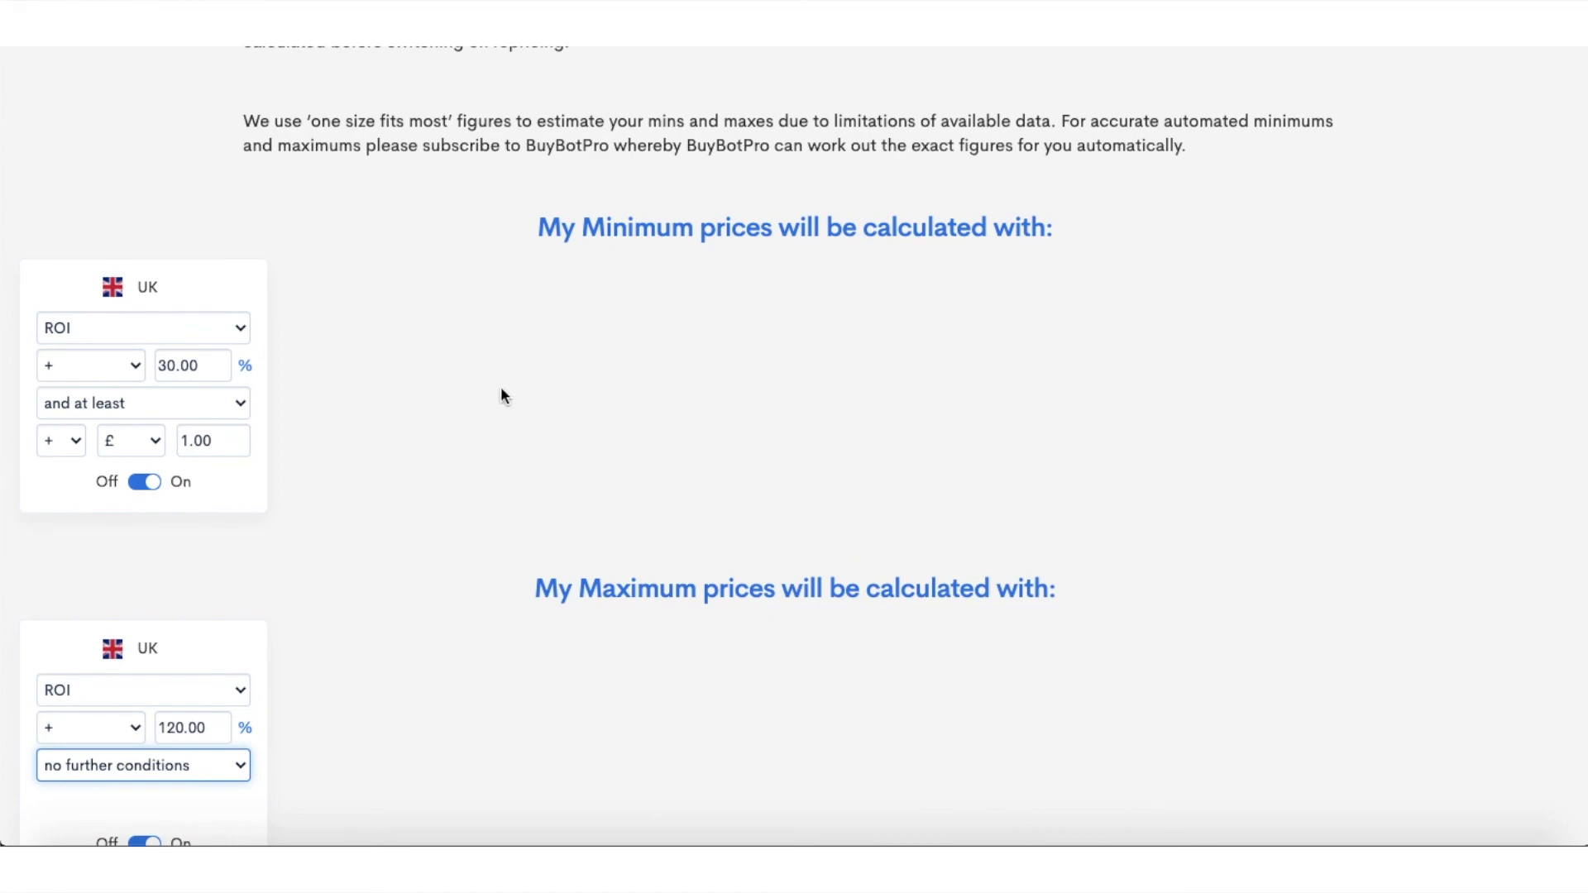
pyautogui.scroll(-3, 502, 392)
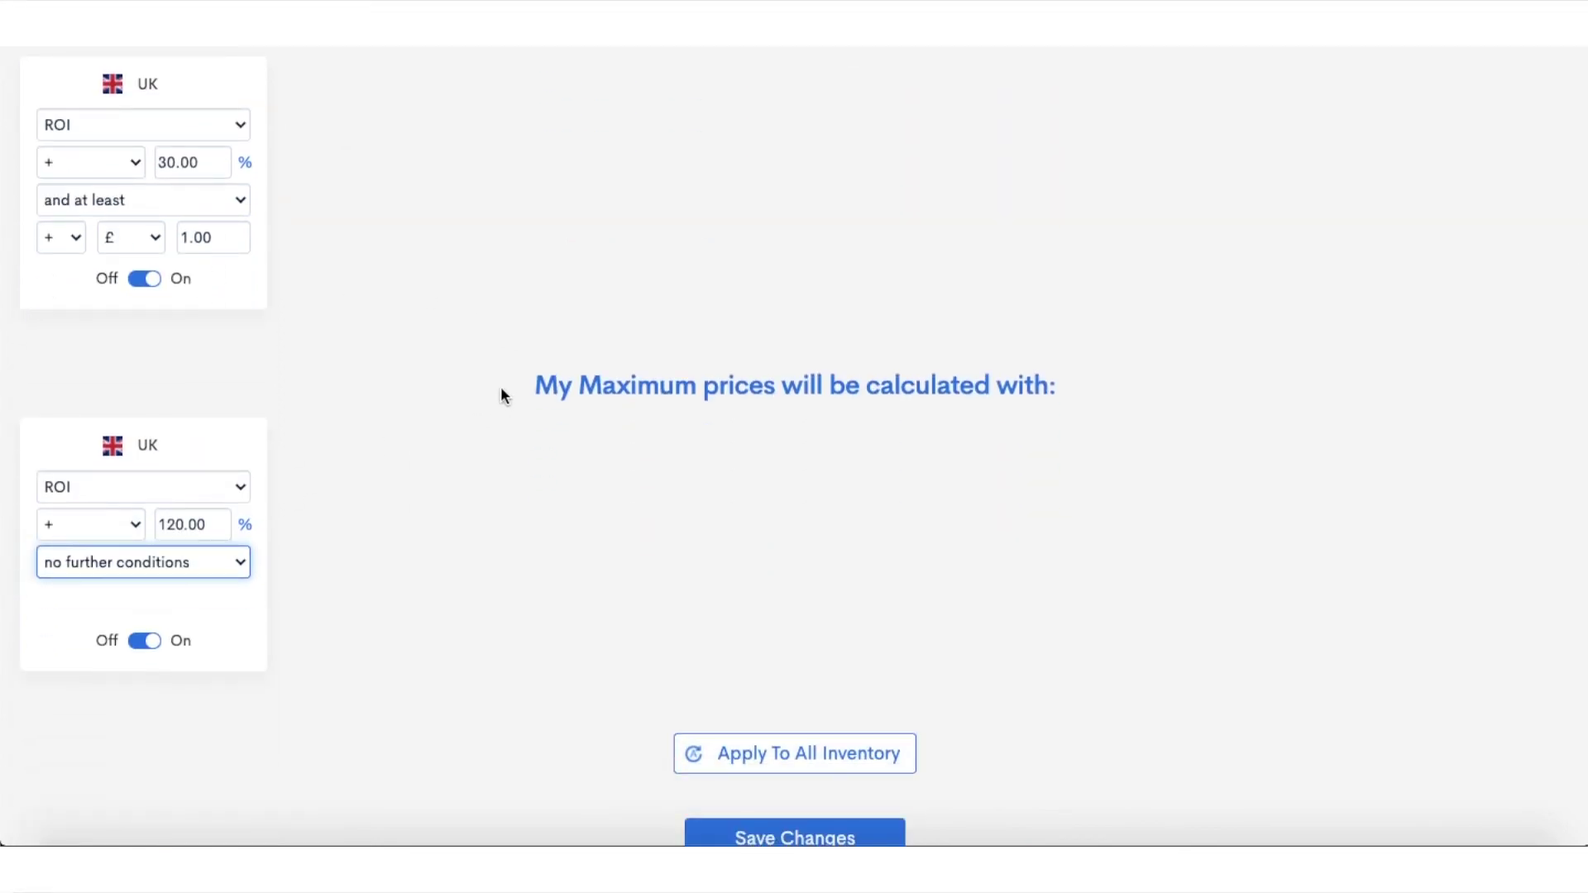